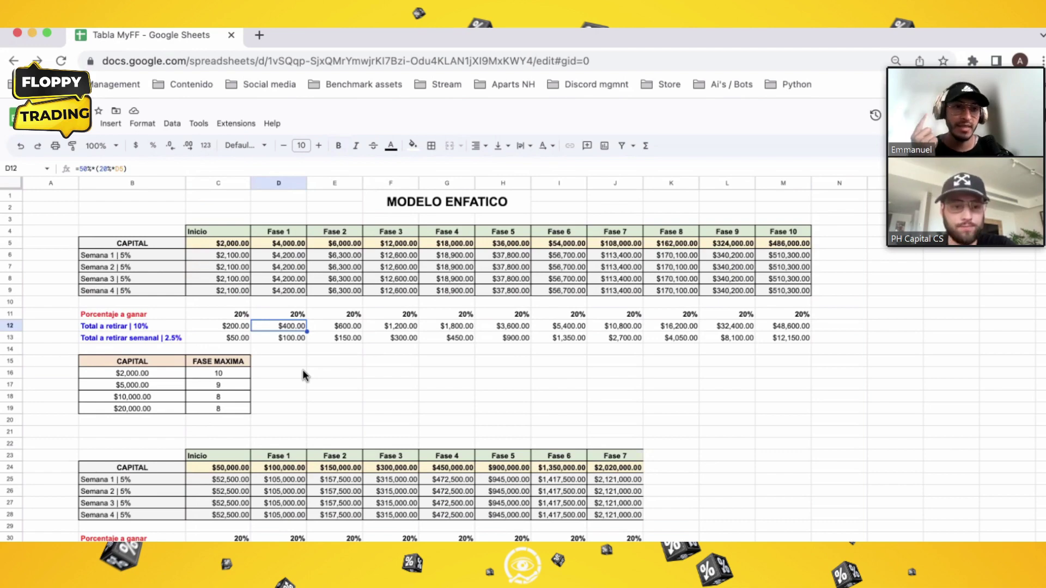
Examine the monthly withdrawal label, the Fase 1 capital and the maximum phase for each starting capital in the Modelo Enfatico sheet
{"action": "left_click", "coordinate": [155, 325]}
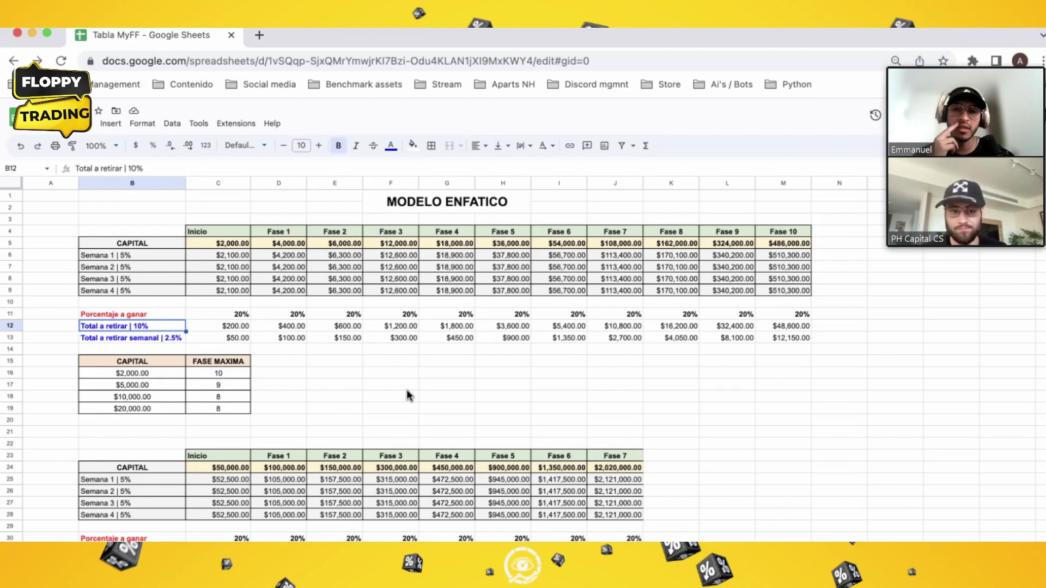
{"action": "left_click", "coordinate": [293, 240]}
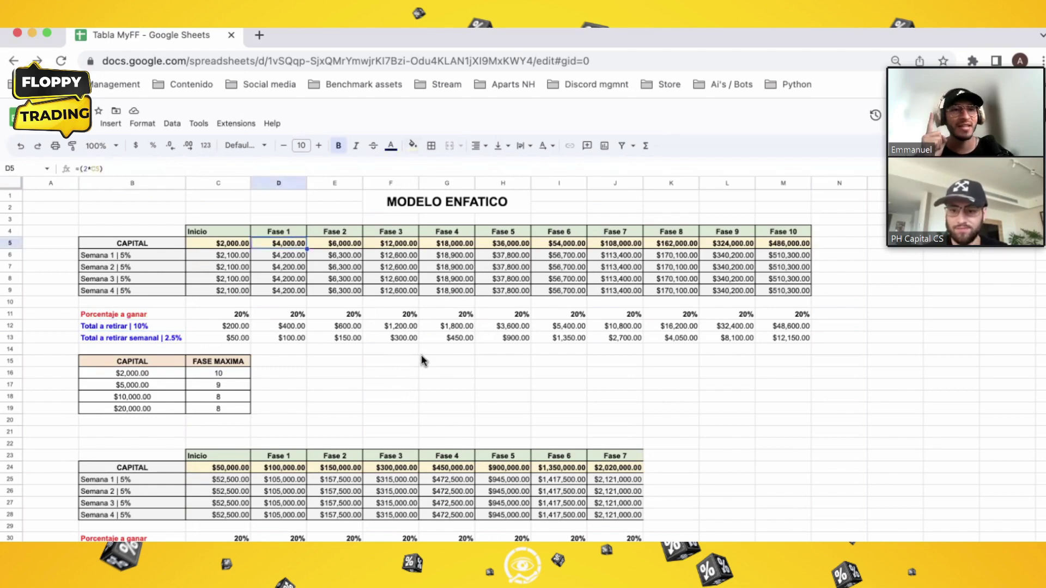
{"action": "left_click", "coordinate": [323, 371]}
{"action": "left_click", "coordinate": [290, 244]}
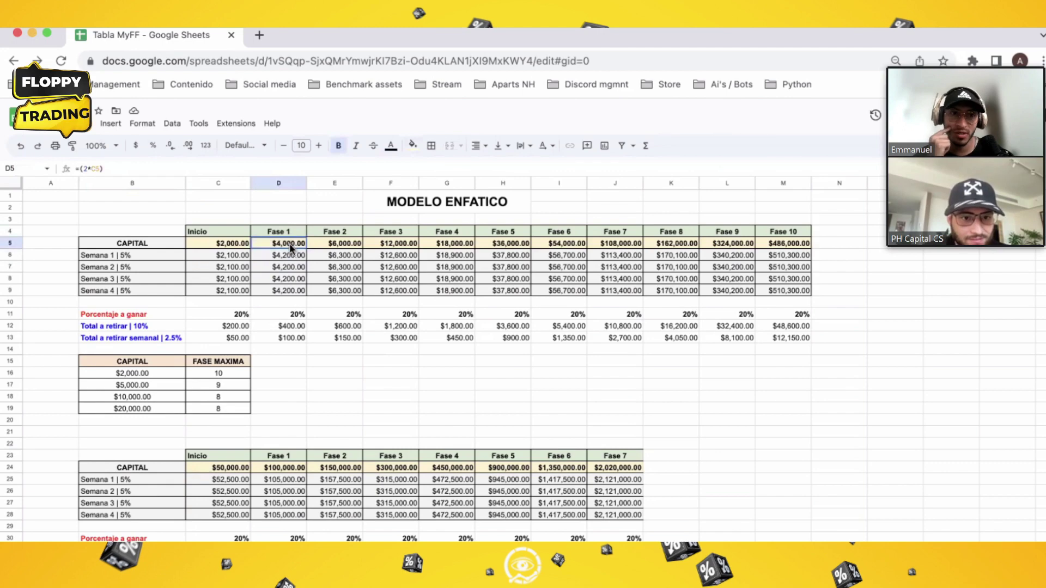
{"action": "left_click", "coordinate": [361, 375]}
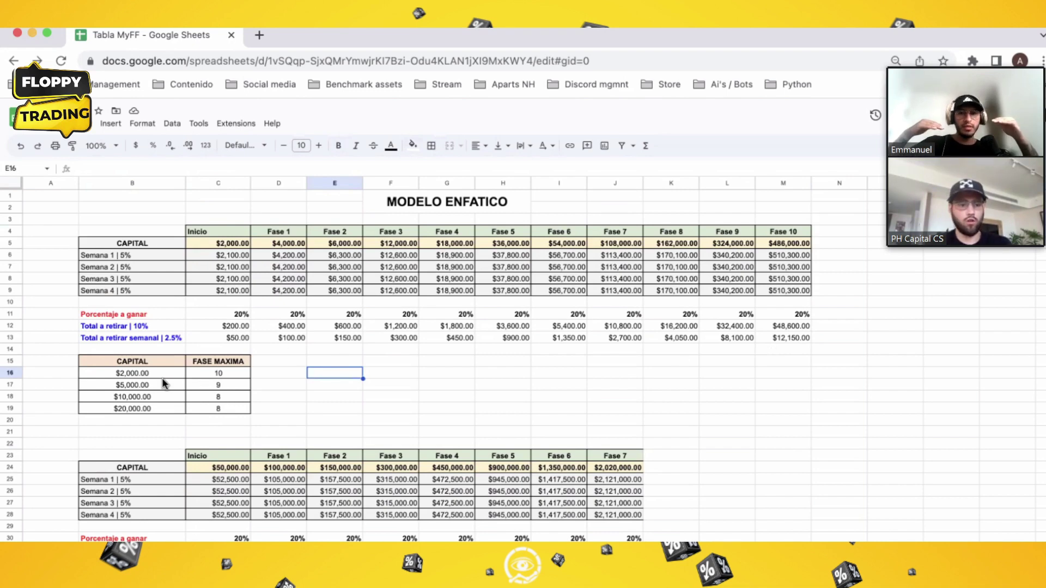
{"action": "left_click", "coordinate": [219, 374]}
{"action": "left_click", "coordinate": [296, 376]}
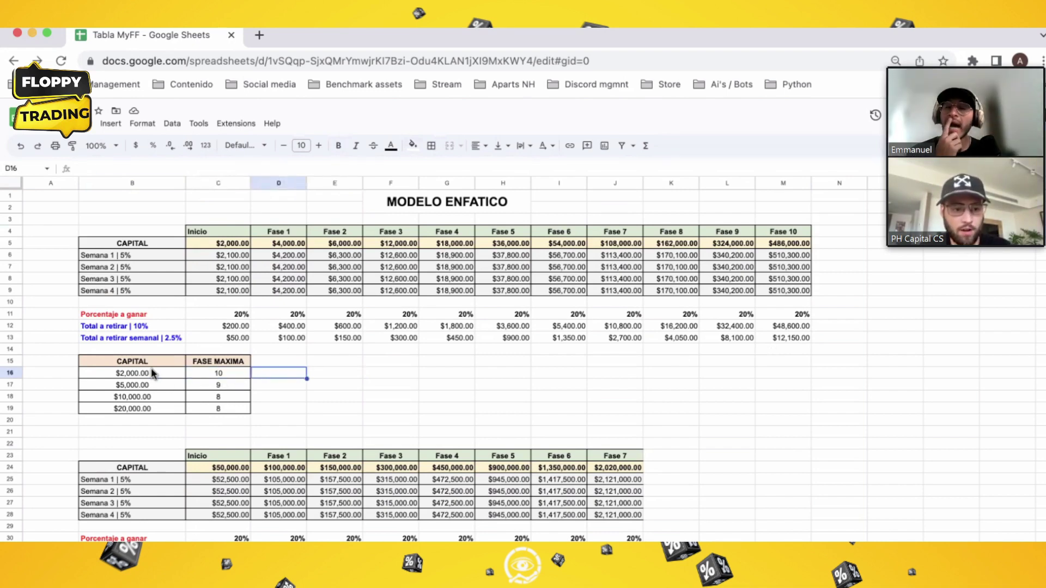
{"action": "left_click_drag", "start_coordinate": [153, 373], "coordinate": [242, 409]}
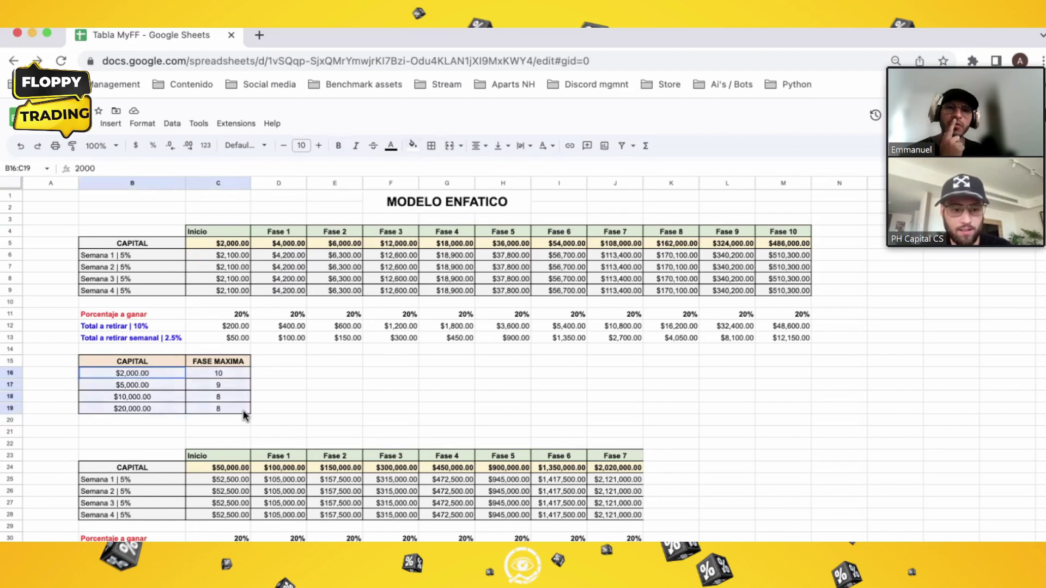
{"action": "left_click", "coordinate": [429, 397]}
{"action": "scroll", "coordinate": [429, 401], "scroll_direction": "down", "scroll_amount": 1}
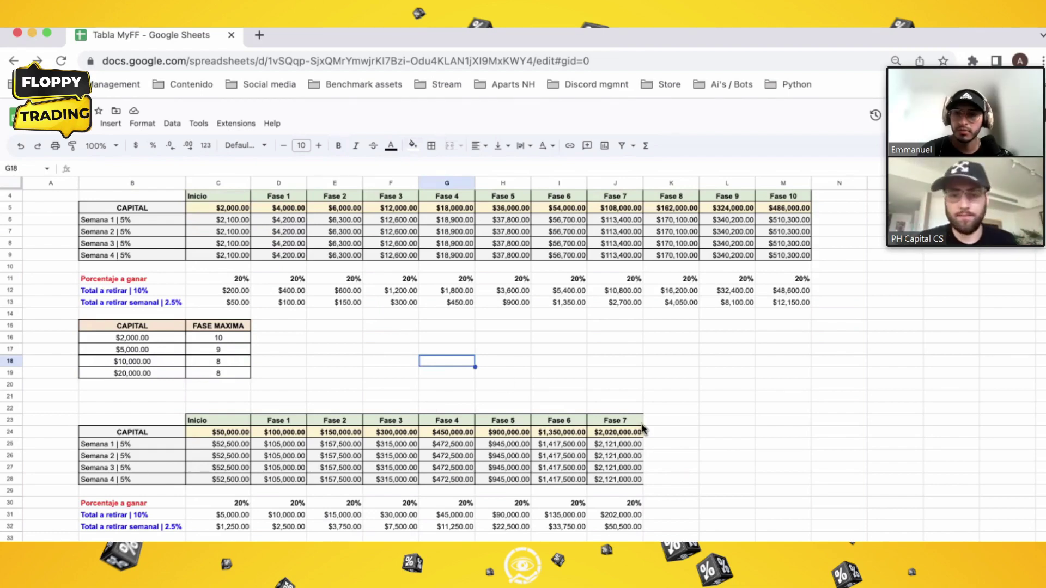
{"action": "left_click", "coordinate": [687, 362]}
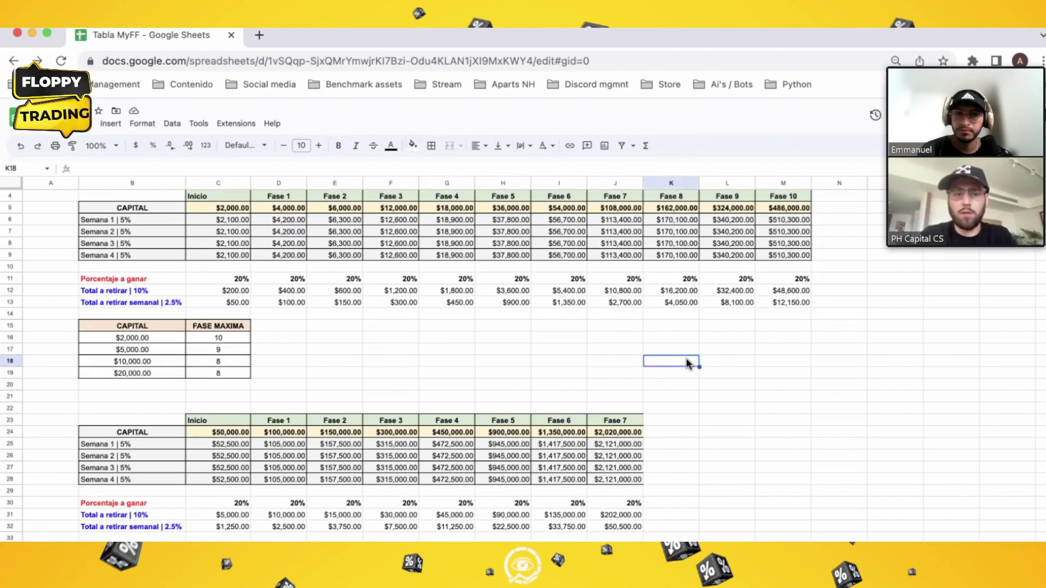
Examine the Fase 2 capital, the Inicio total withdrawal and the Fase 5 monthly and weekly withdrawals
{"action": "left_click", "coordinate": [352, 211]}
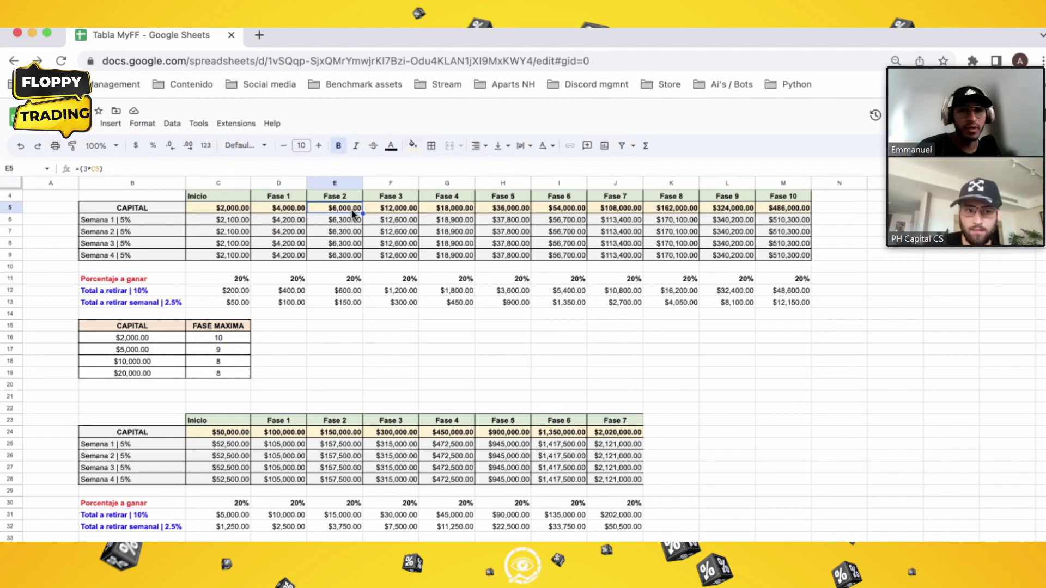
{"action": "scroll", "coordinate": [352, 214], "scroll_direction": "up", "scroll_amount": 1}
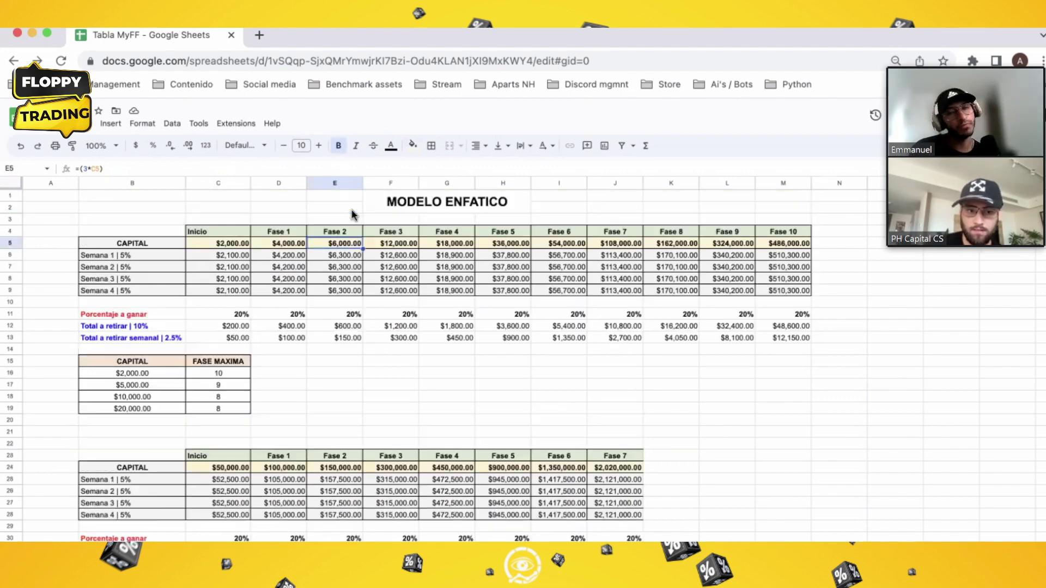
{"action": "left_click", "coordinate": [227, 327]}
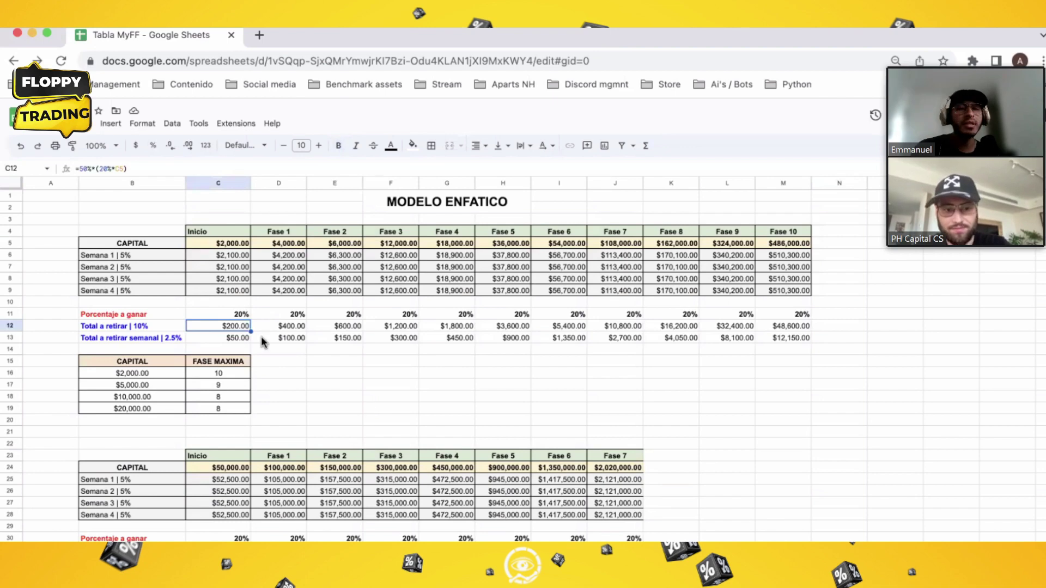
{"action": "double_click", "coordinate": [236, 327]}
{"action": "left_click", "coordinate": [298, 385]}
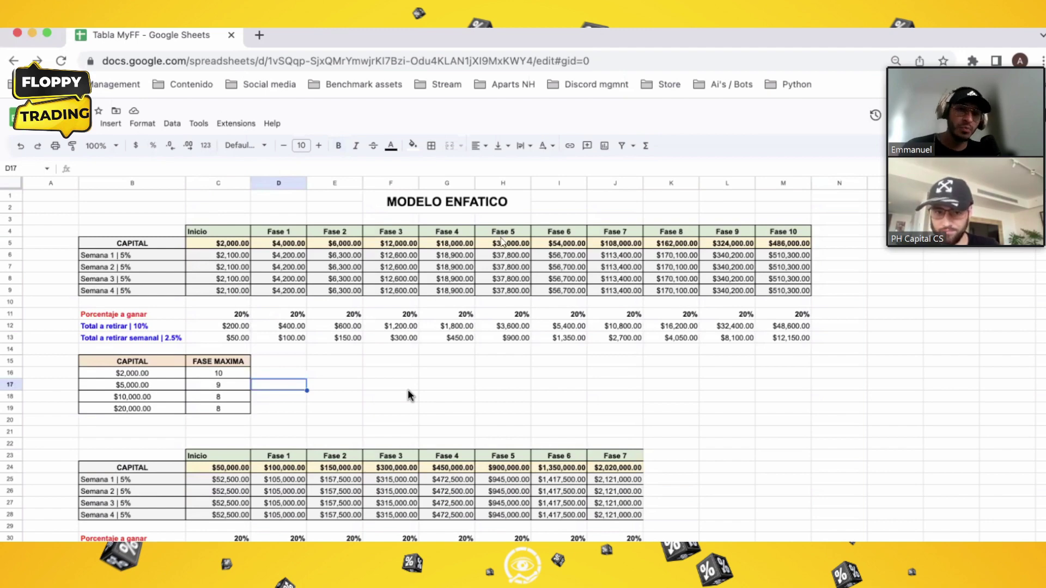
{"action": "left_click", "coordinate": [504, 383]}
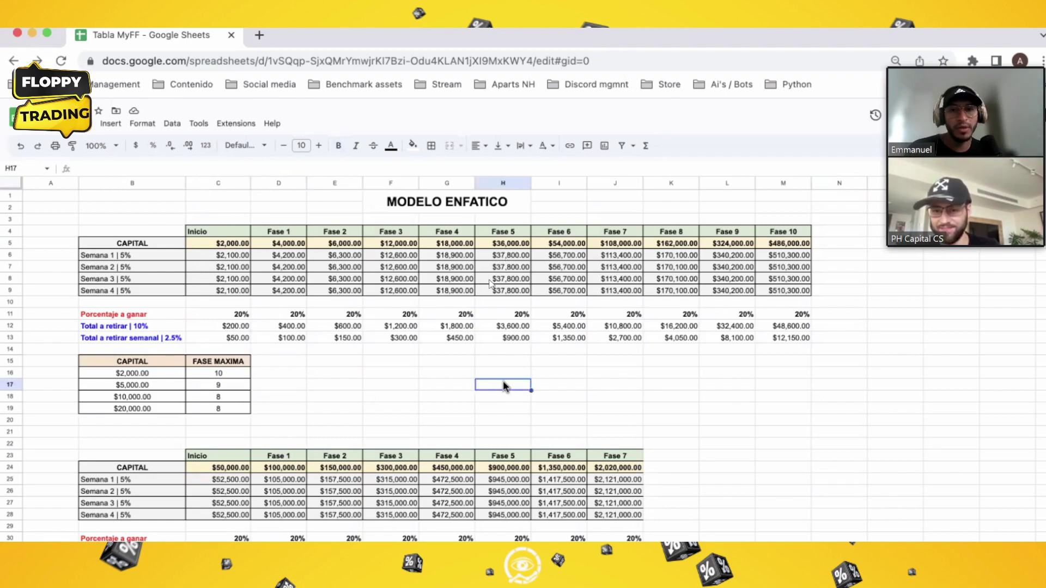
{"action": "left_click", "coordinate": [520, 338]}
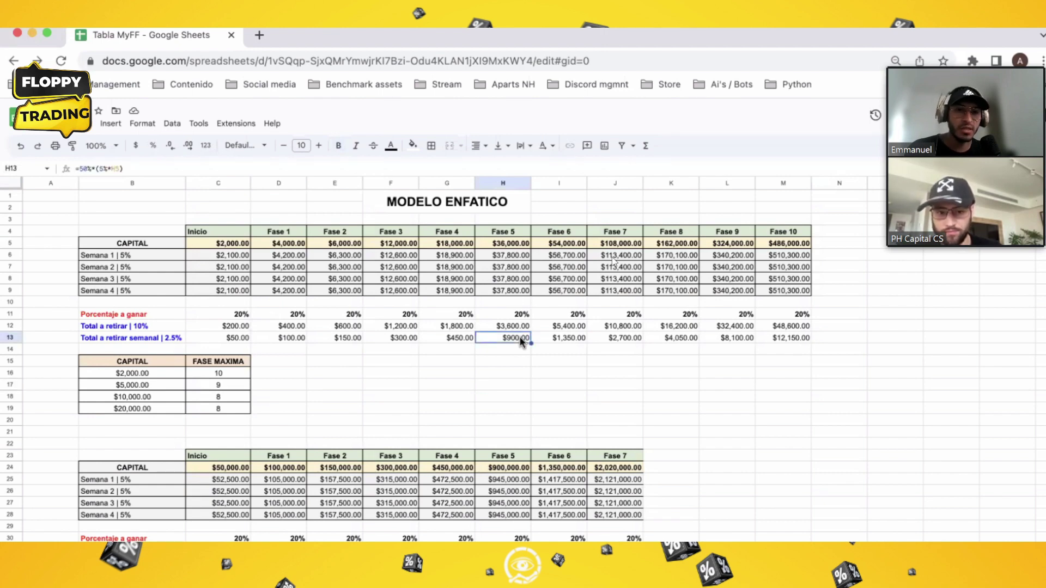
{"action": "key", "text": "Up"}
{"action": "left_click", "coordinate": [508, 385]}
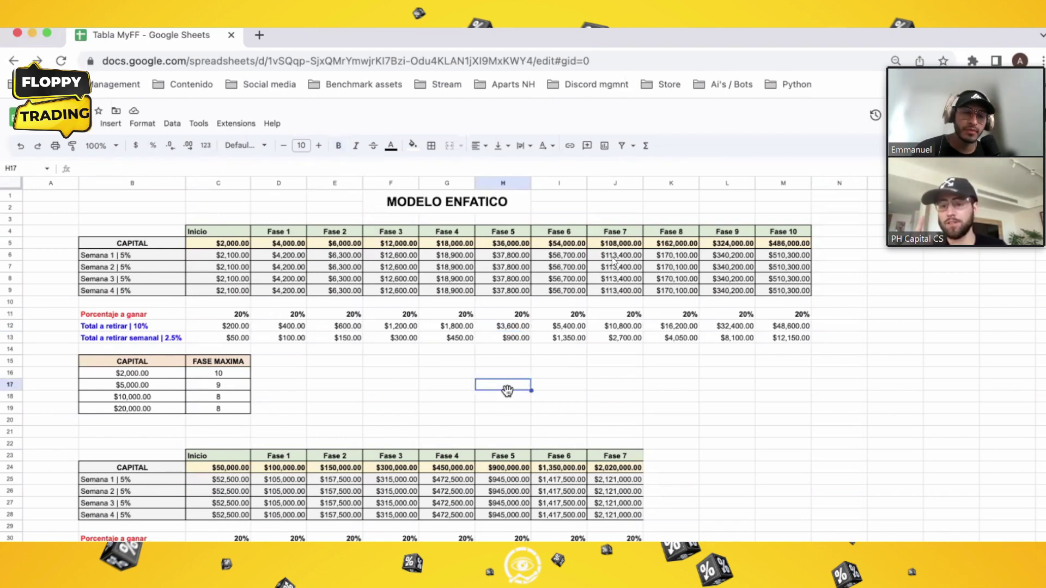
Compare the Inicio total withdrawal with the weekly withdrawal amounts from Fase 1 through Fase 10
{"action": "left_click", "coordinate": [240, 326]}
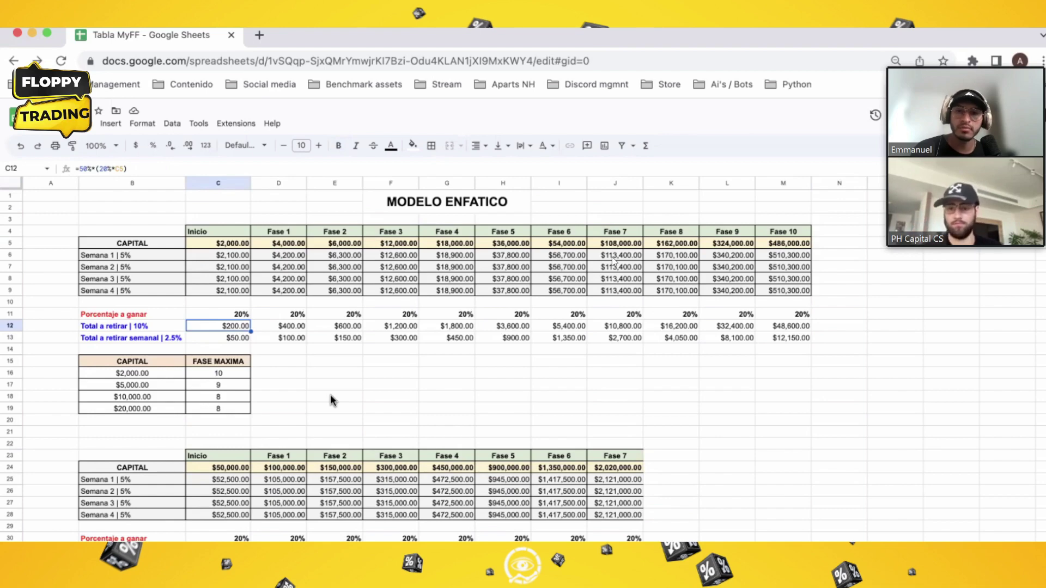
{"action": "left_click", "coordinate": [317, 375]}
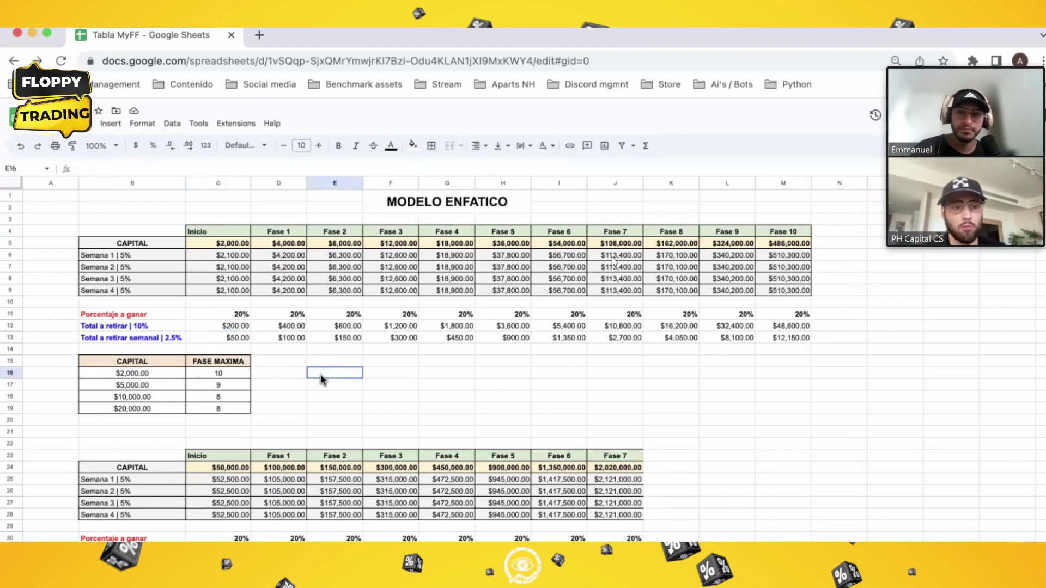
{"action": "left_click", "coordinate": [278, 339]}
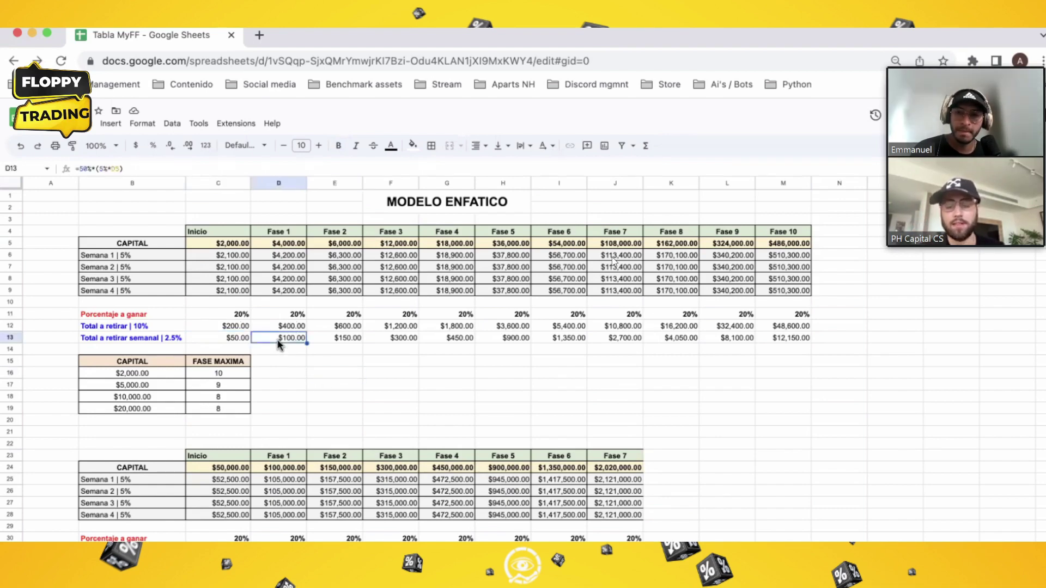
{"action": "left_click", "coordinate": [459, 401]}
{"action": "left_click_drag", "start_coordinate": [288, 339], "coordinate": [791, 338]}
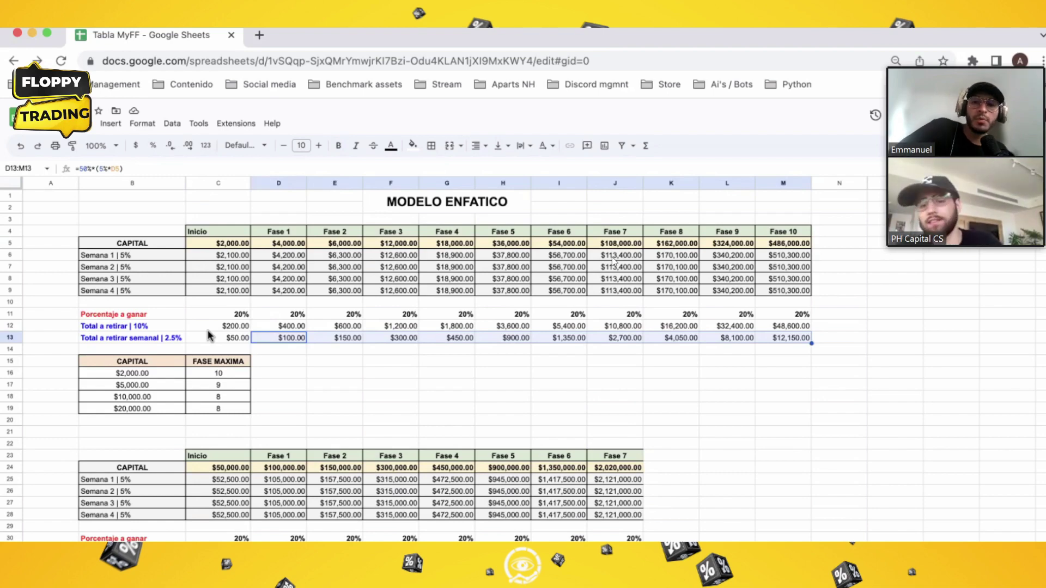
{"action": "left_click", "coordinate": [309, 358]}
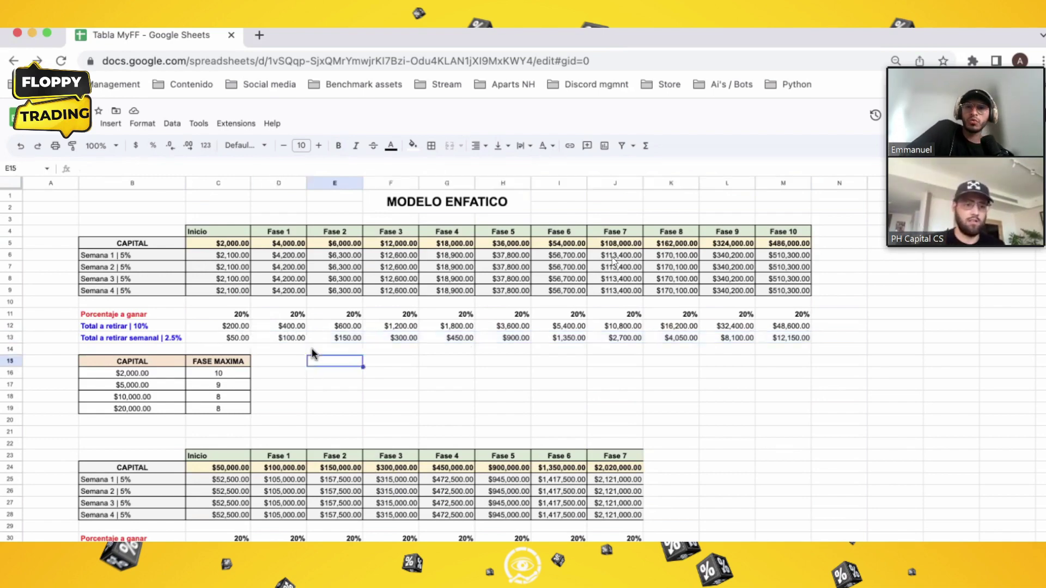
Set the Inicio capital in the Modelo Enfatico table to 5000
{"action": "double_click", "coordinate": [224, 242]}
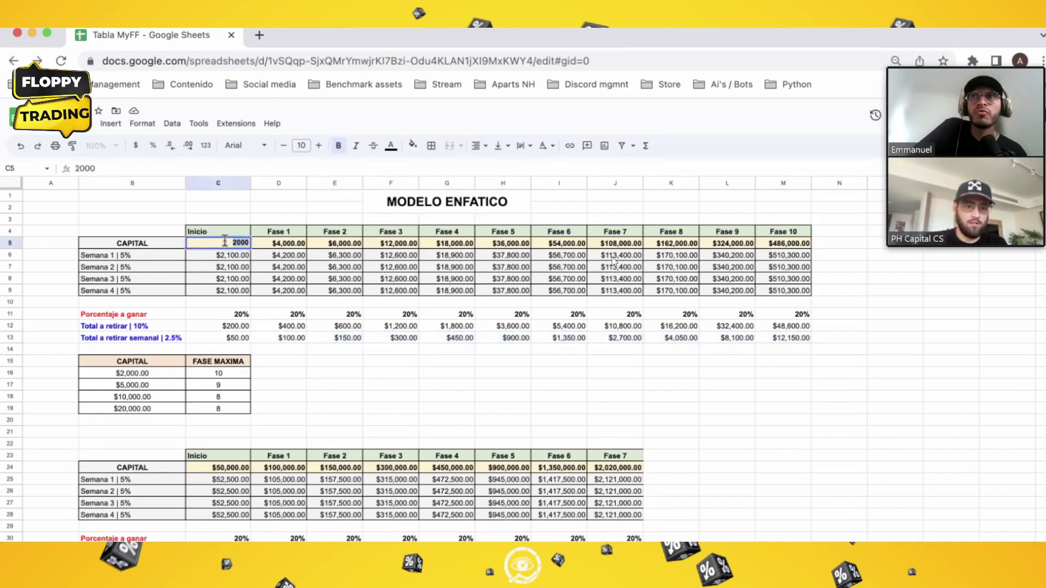
{"action": "key", "text": "BackSpace"}
{"action": "key", "text": "BackSpace"}
{"action": "key", "text": "BackSpace"}
{"action": "key", "text": "BackSpace"}
{"action": "type", "text": "5000"}
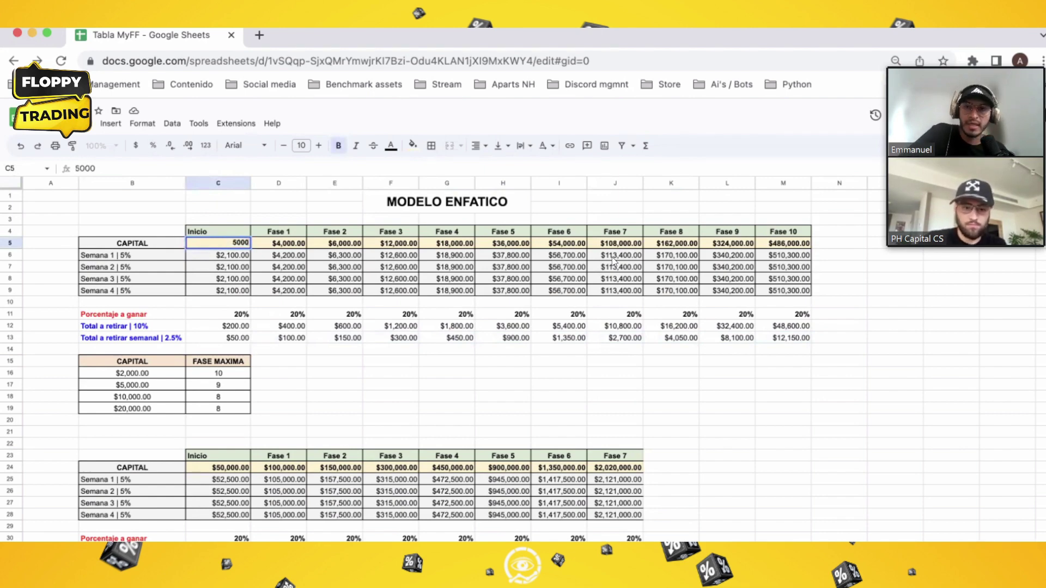
{"action": "key", "text": "Return"}
{"action": "left_click", "coordinate": [492, 398]}
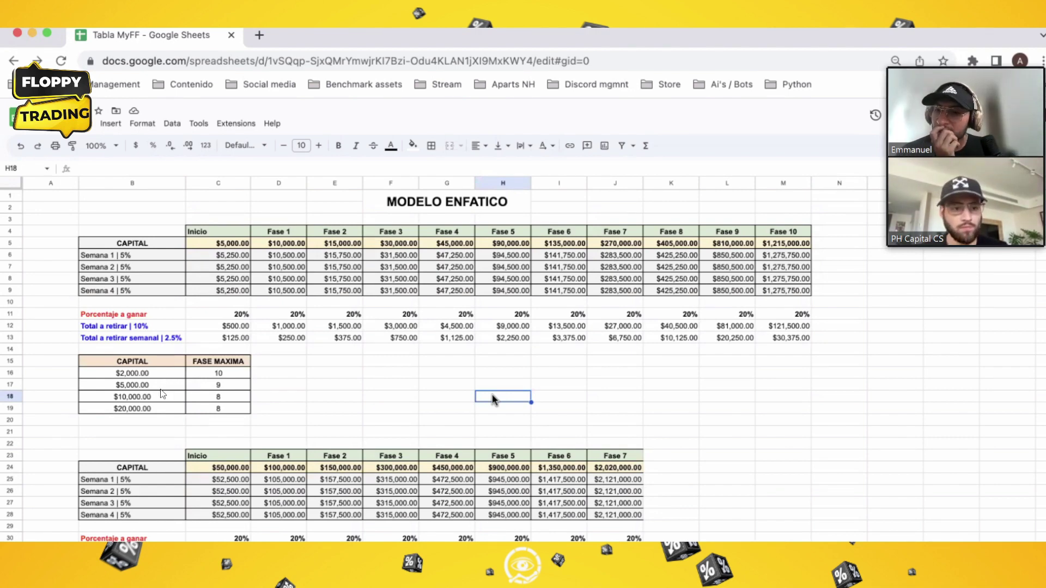
{"action": "left_click", "coordinate": [232, 248]}
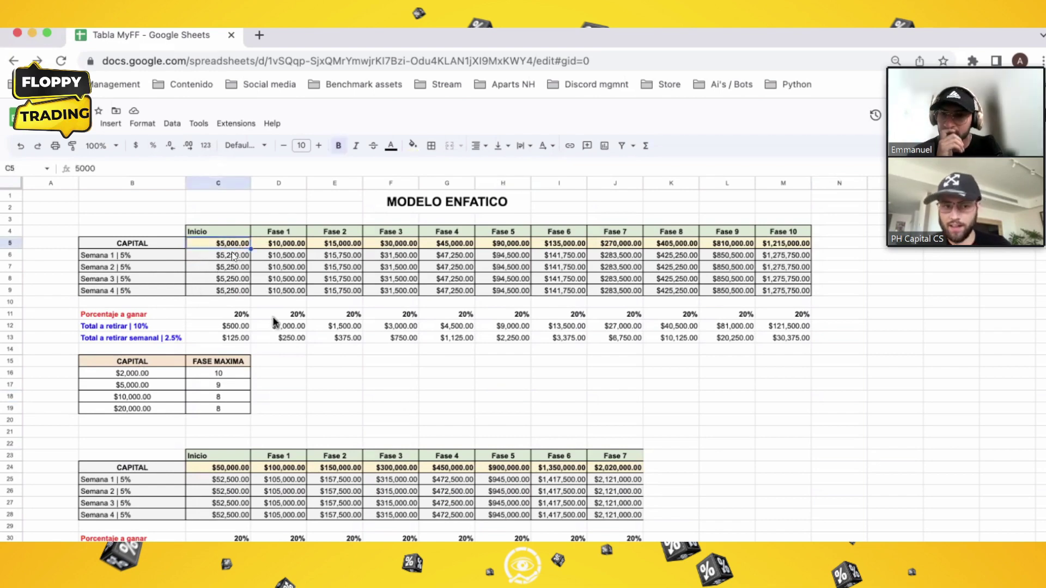
{"action": "left_click", "coordinate": [486, 414]}
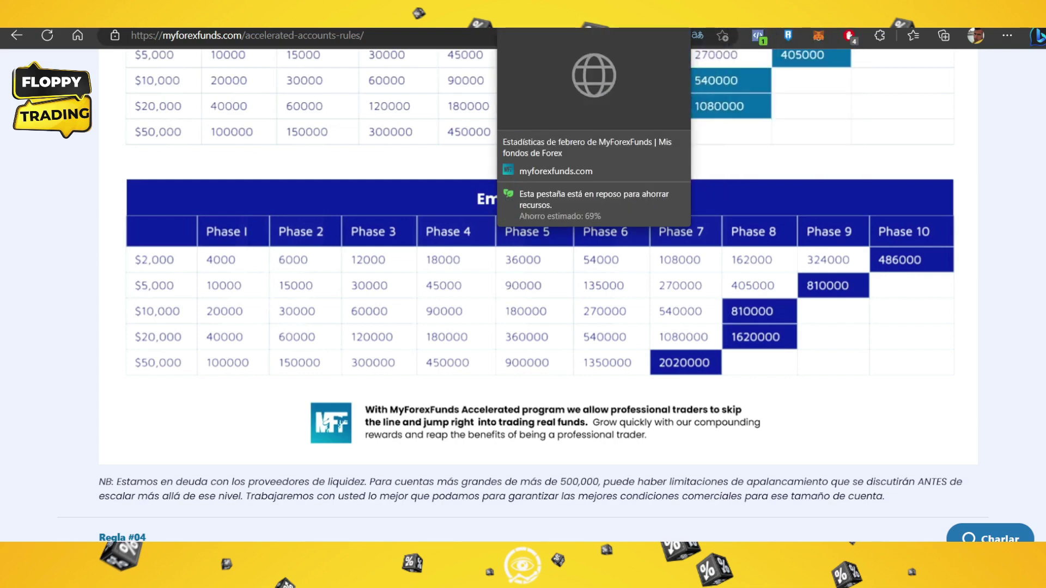
Switch to the MyForexFunds accelerated program page in the browser and show the Enfático plan comparison
{"action": "left_click", "coordinate": [545, 16]}
{"action": "key", "text": "ctrl+Tab"}
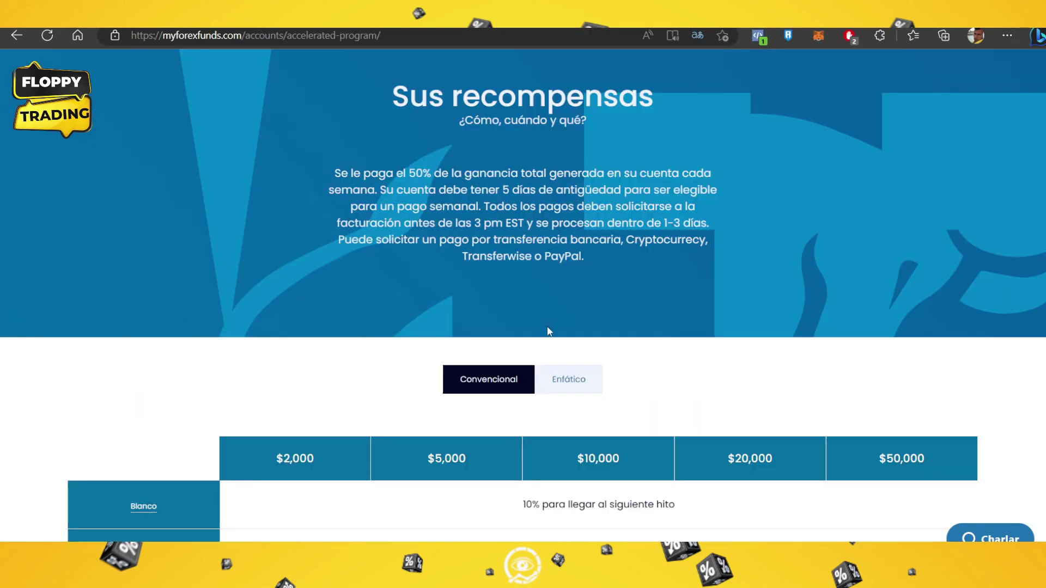
{"action": "scroll", "coordinate": [547, 326], "scroll_direction": "down", "scroll_amount": 5}
{"action": "left_click", "coordinate": [567, 113]}
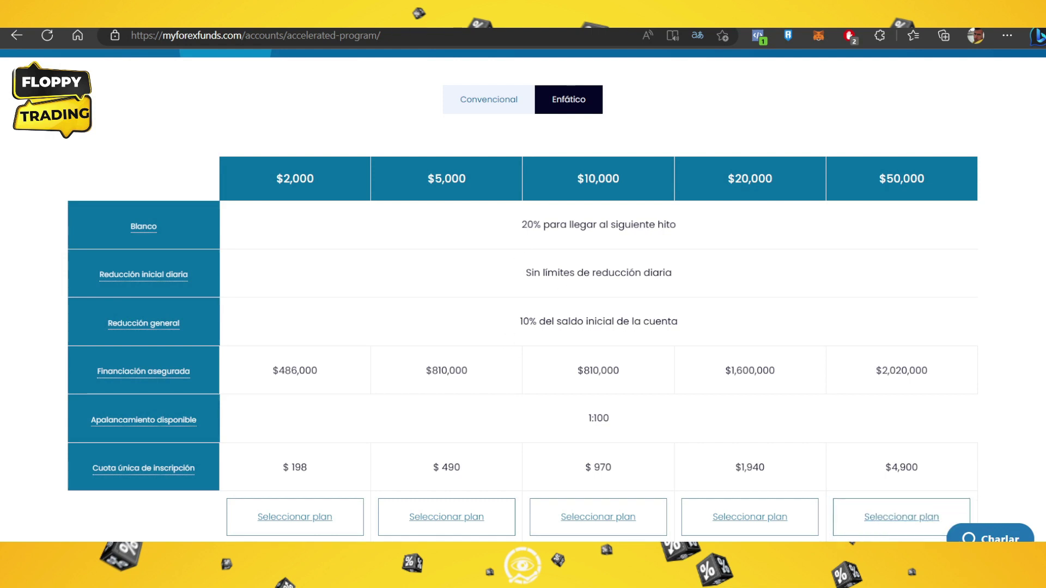
Switch back to the spreadsheet shared in the Zoom meeting and inspect the Inicio total withdrawal and Fase 1 capital
{"action": "mouse_move", "coordinate": [697, 578]}
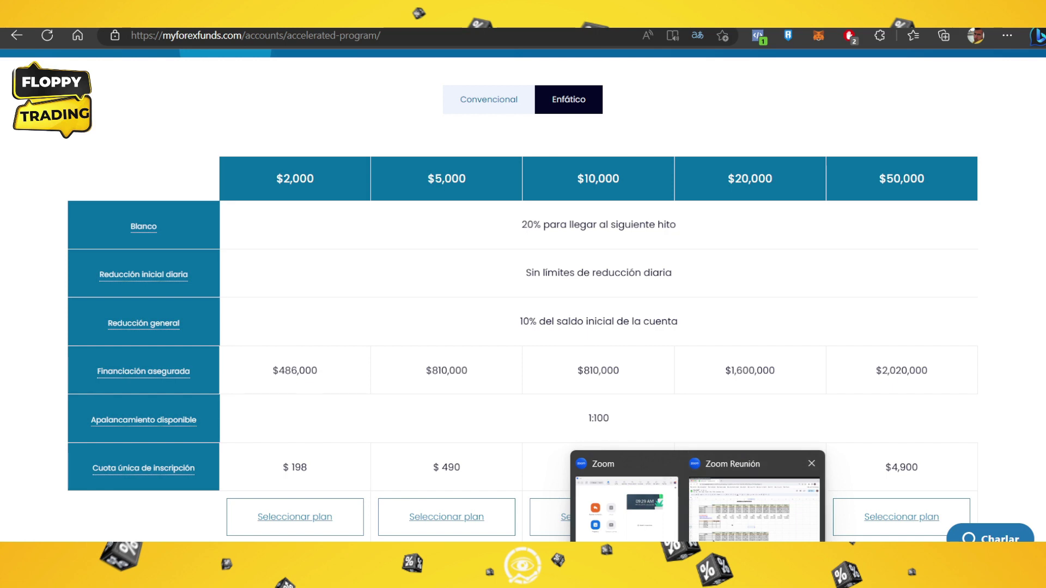
{"action": "left_click", "coordinate": [754, 509]}
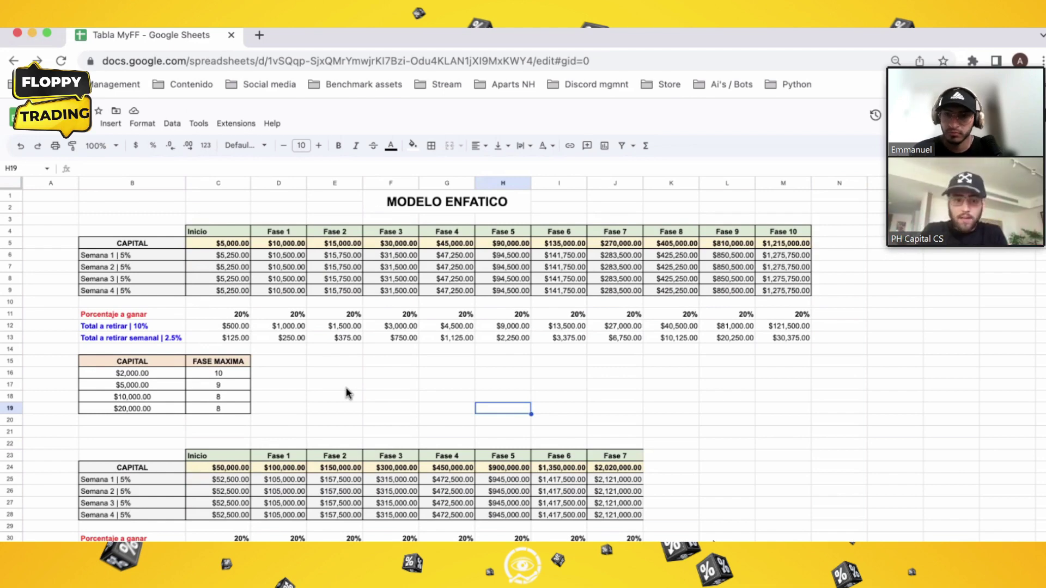
{"action": "left_click", "coordinate": [241, 328]}
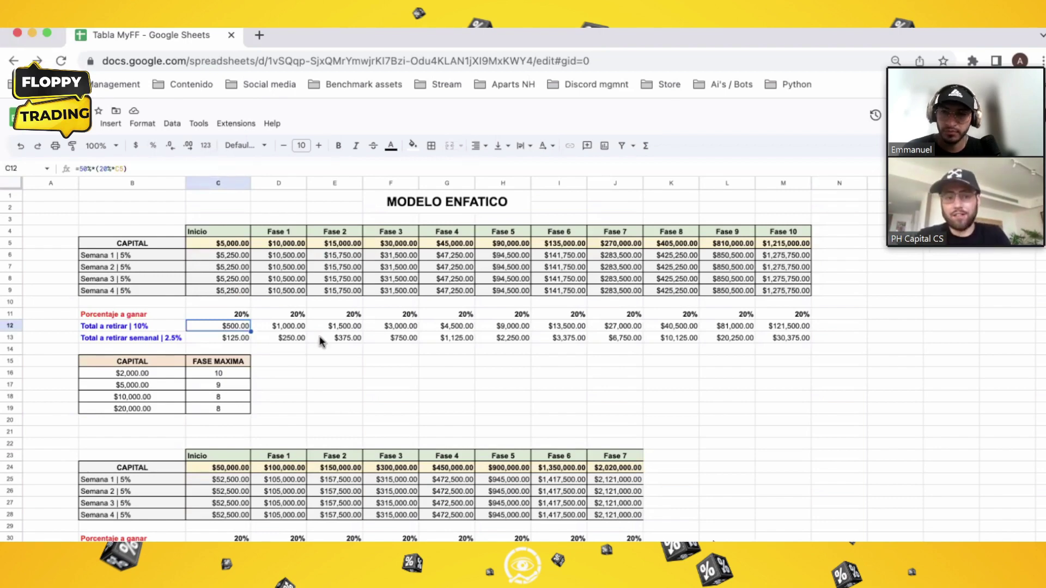
{"action": "left_click", "coordinate": [291, 245]}
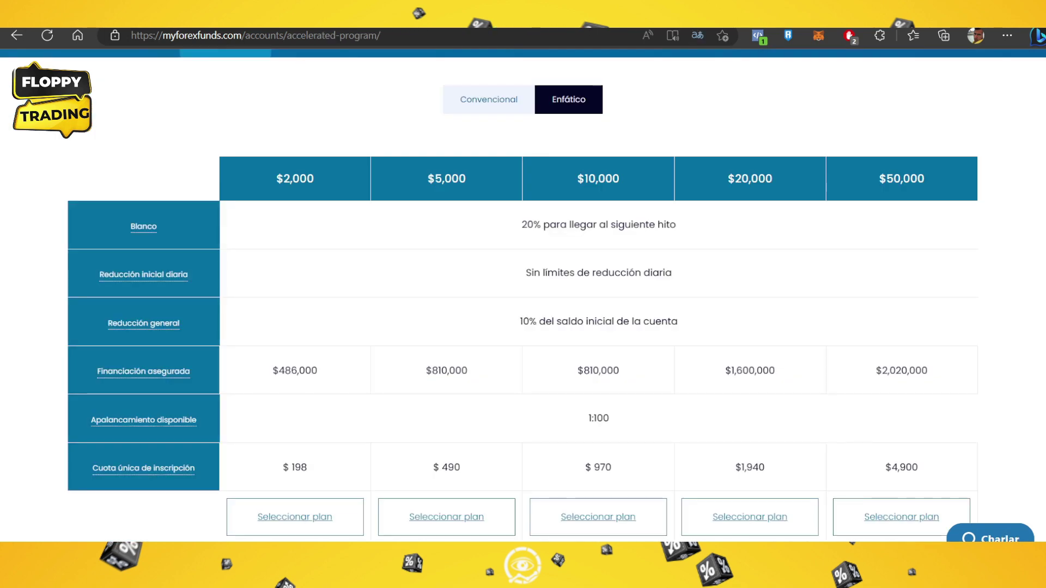
Switch to the MyForexFunds accelerated account rules page and view the Emphatic Model phase table in English
{"action": "right_click", "coordinate": [672, 25]}
{"action": "left_click", "coordinate": [791, 109]}
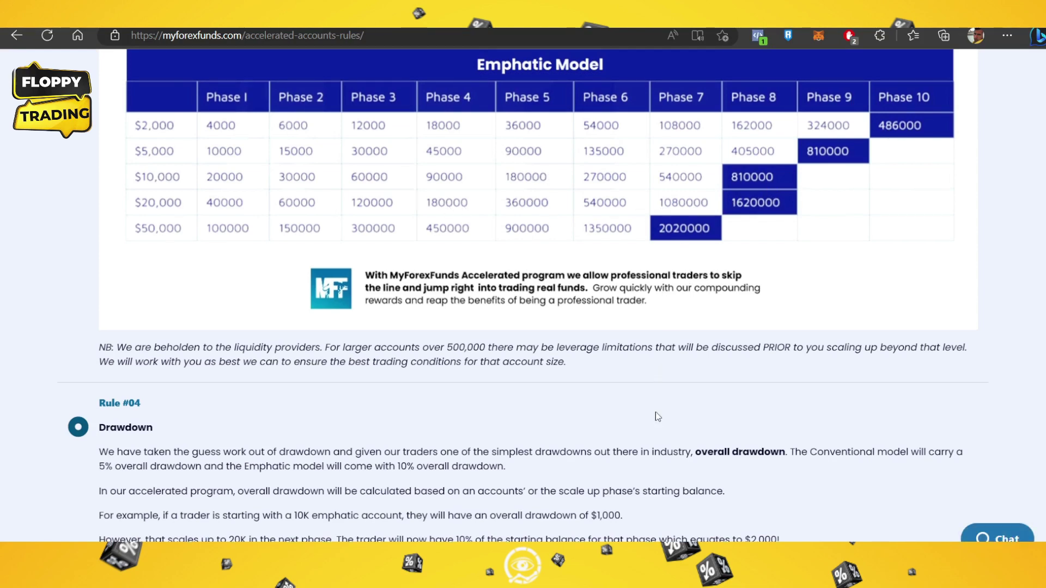
Return to the shared spreadsheet in the Zoom meeting and check the Fase 5 capital formula
{"action": "mouse_move", "coordinate": [698, 579]}
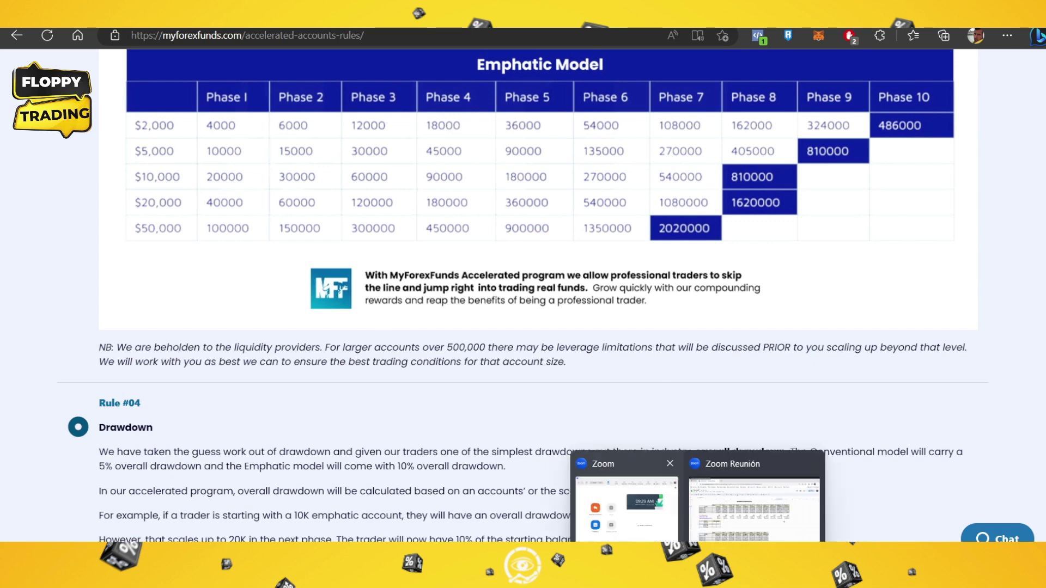
{"action": "left_click", "coordinate": [745, 526]}
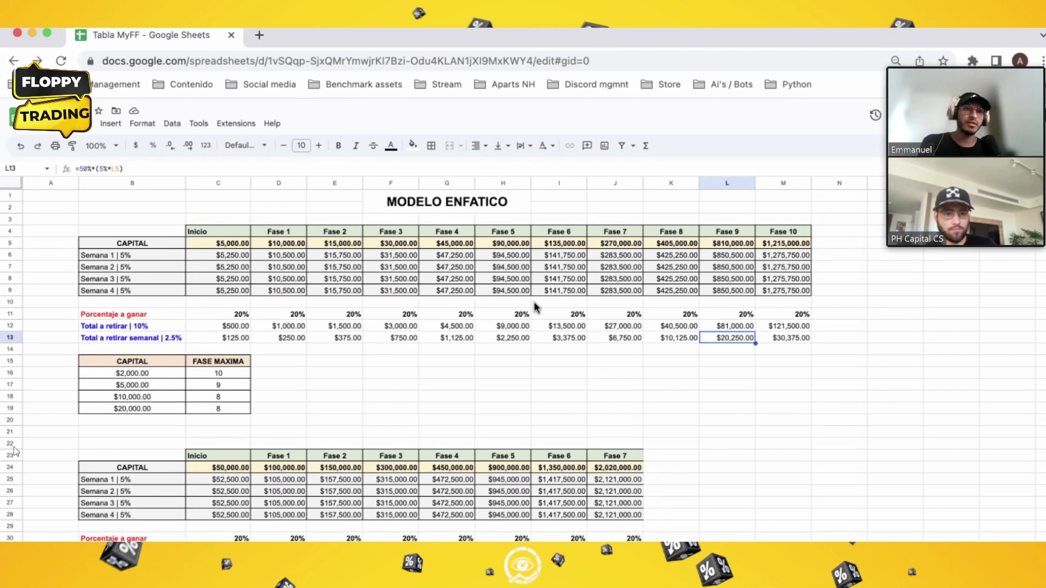
{"action": "left_click", "coordinate": [514, 246]}
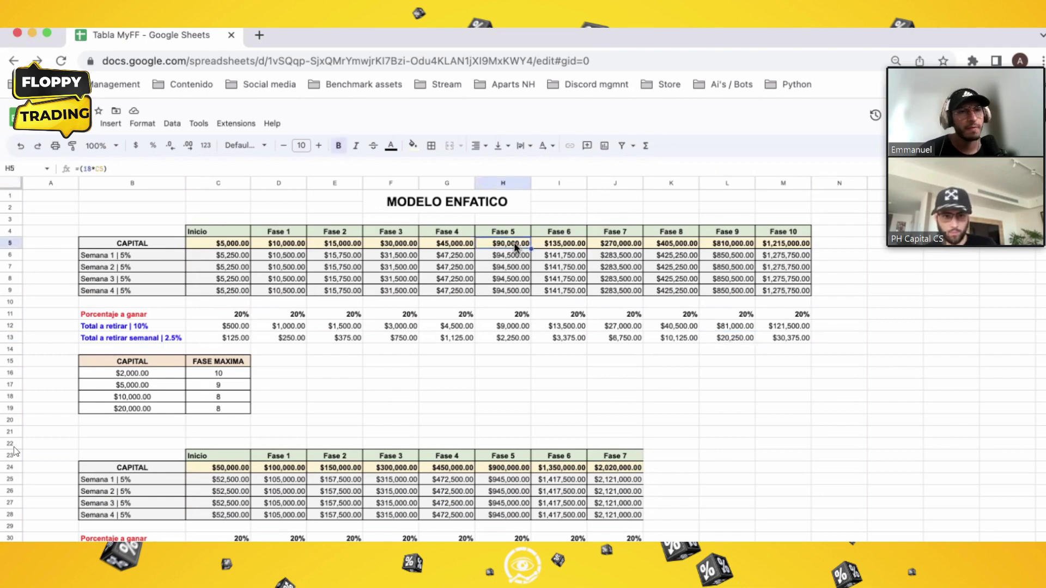
Check the Fase 5 weekly withdrawal formula and compare the upper table with the $50,000 table below it
{"action": "left_click", "coordinate": [512, 338]}
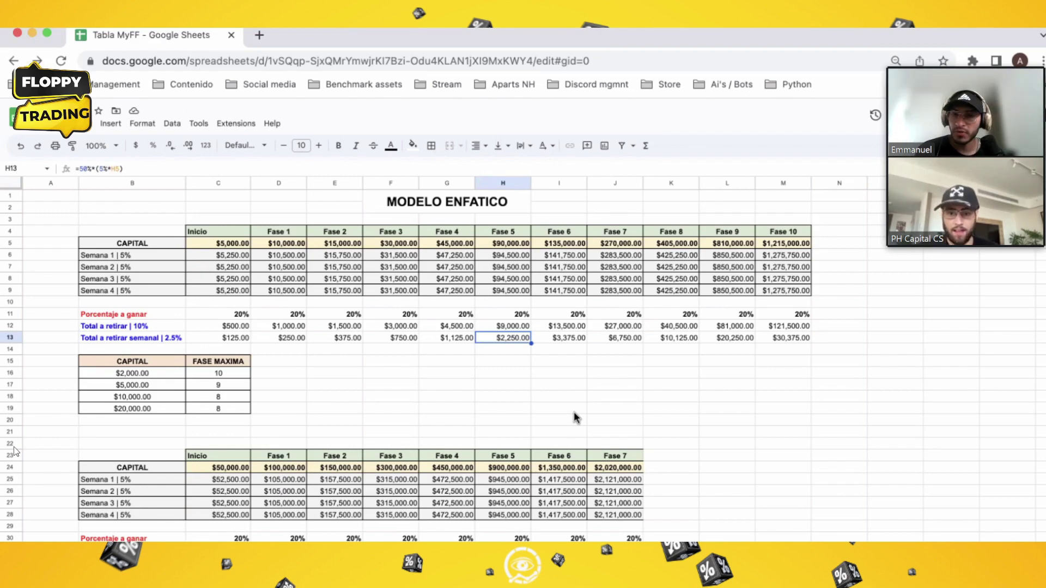
{"action": "scroll", "coordinate": [604, 436], "scroll_direction": "down", "scroll_amount": 2}
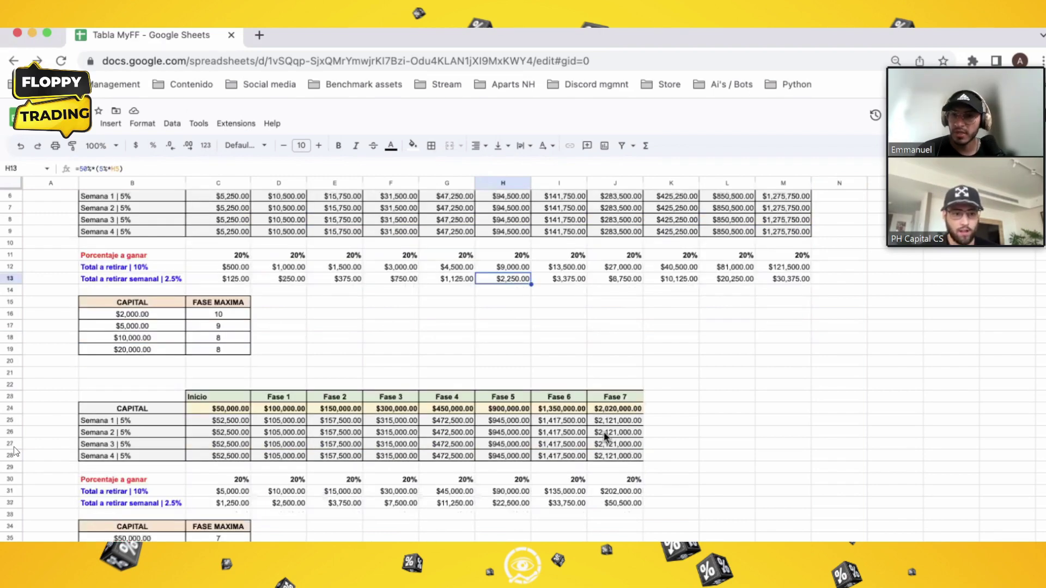
{"action": "scroll", "coordinate": [604, 434], "scroll_direction": "up", "scroll_amount": 2}
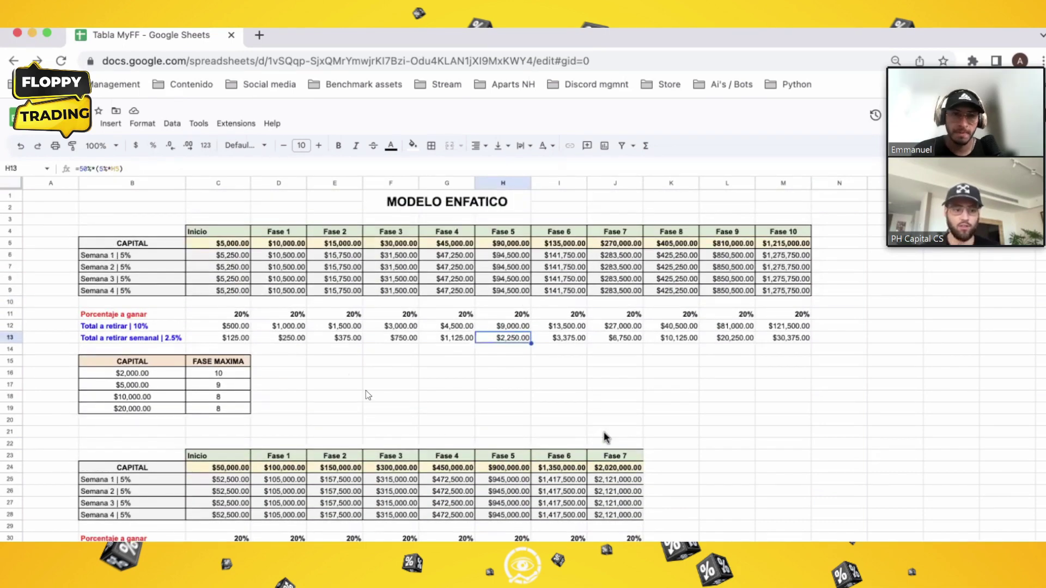
{"action": "scroll", "coordinate": [605, 436], "scroll_direction": "down", "scroll_amount": 2}
{"action": "scroll", "coordinate": [674, 439], "scroll_direction": "down", "scroll_amount": 2}
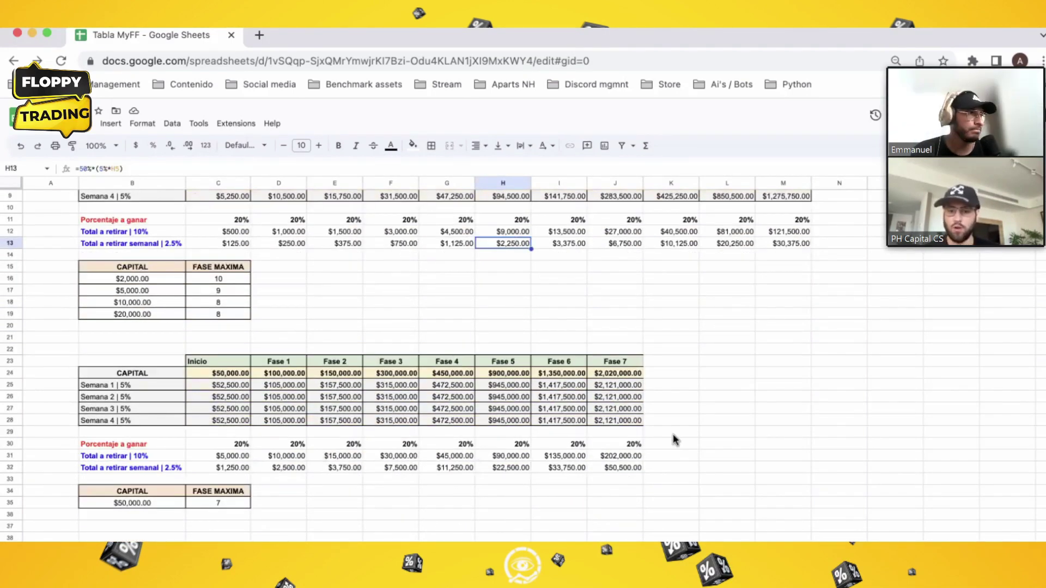
{"action": "scroll", "coordinate": [674, 439], "scroll_direction": "up", "scroll_amount": 1}
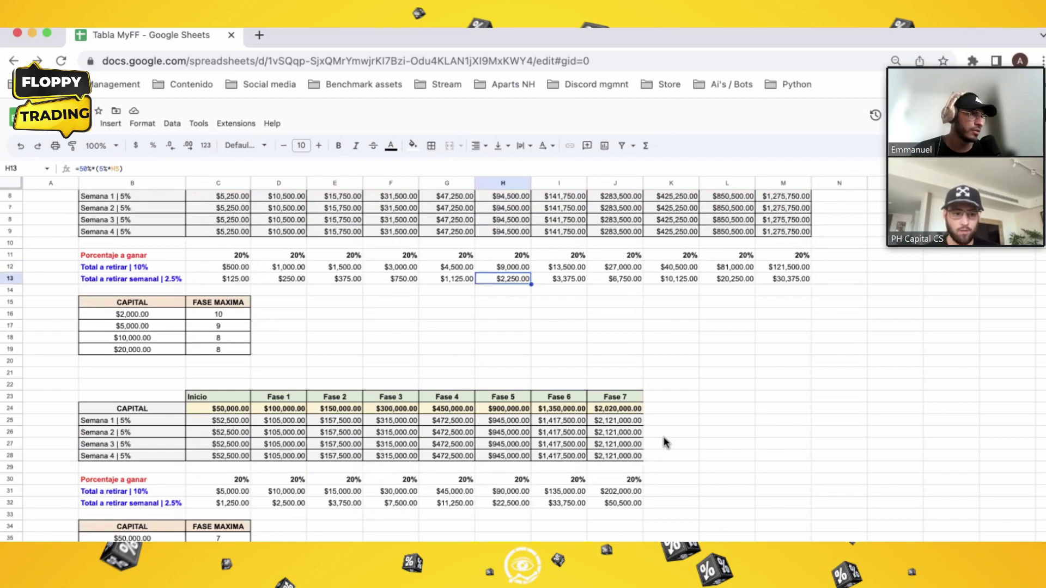
{"action": "scroll", "coordinate": [664, 441], "scroll_direction": "up", "scroll_amount": 2}
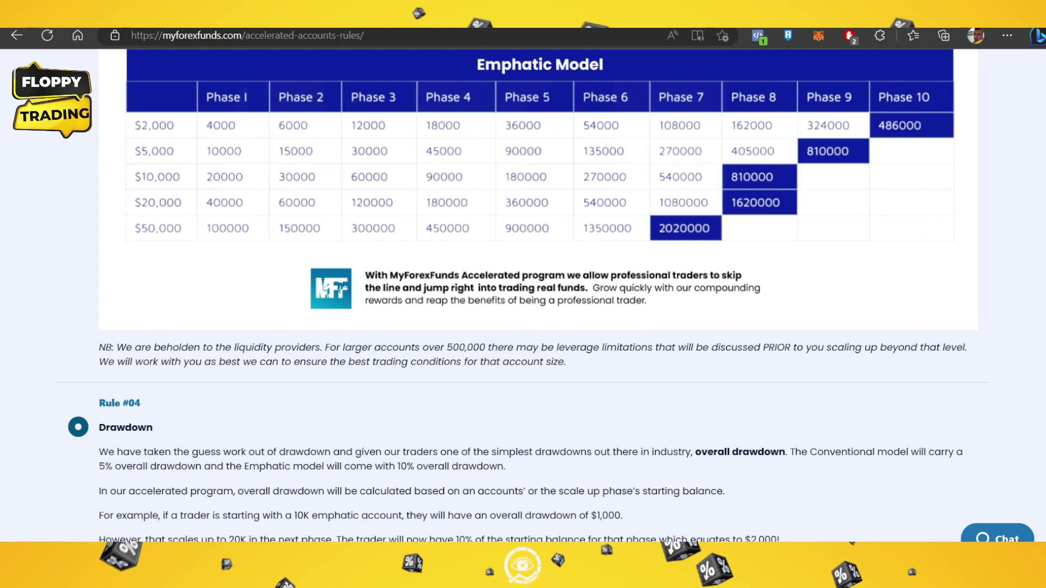
Switch back to the shared spreadsheet in the Zoom meeting and inspect the Fase 6 total withdrawal
{"action": "mouse_move", "coordinate": [697, 577]}
{"action": "left_click", "coordinate": [712, 509]}
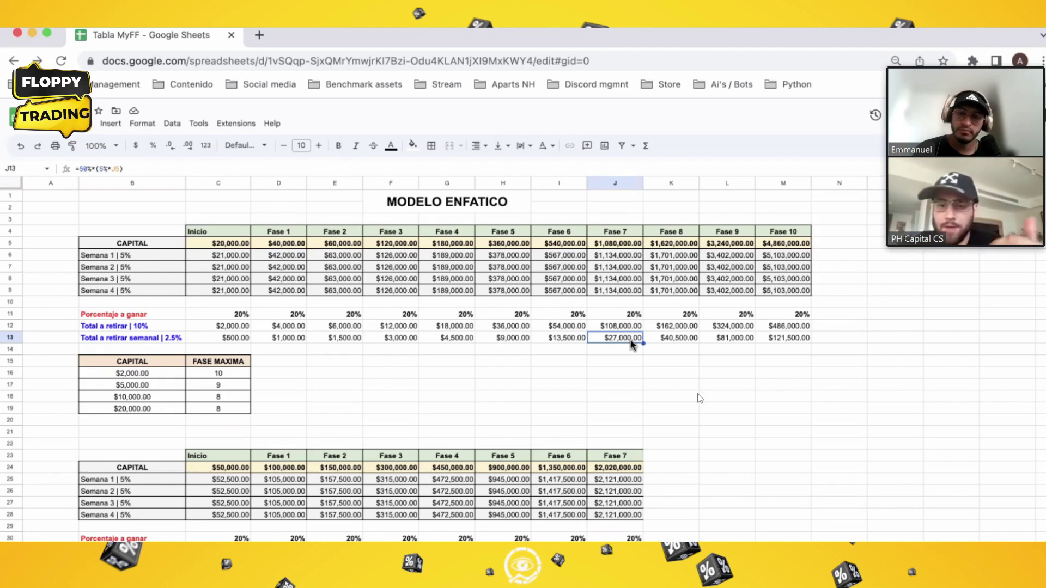
{"action": "mouse_move", "coordinate": [574, 327]}
{"action": "left_mouse_down"}
{"action": "mouse_move", "coordinate": [423, 350]}
{"action": "mouse_move", "coordinate": [273, 343]}
{"action": "mouse_move", "coordinate": [278, 329]}
{"action": "mouse_move", "coordinate": [566, 325]}
{"action": "left_mouse_up"}
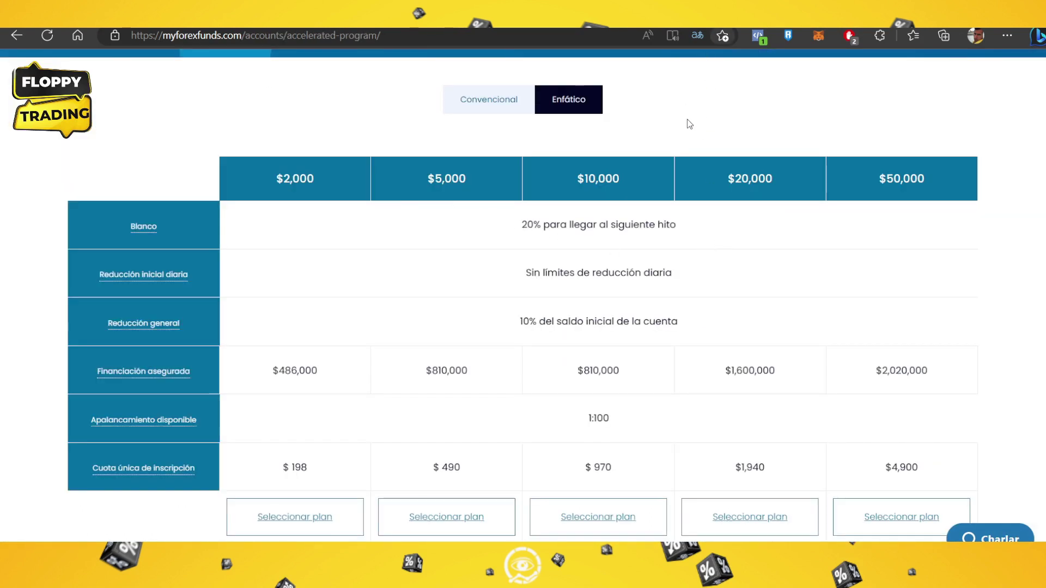
Switch from the accelerated program page to the Zoom meeting window to view the spreadsheet with $20,000 starting capital
{"action": "left_click", "coordinate": [598, 517]}
{"action": "mouse_move", "coordinate": [697, 578]}
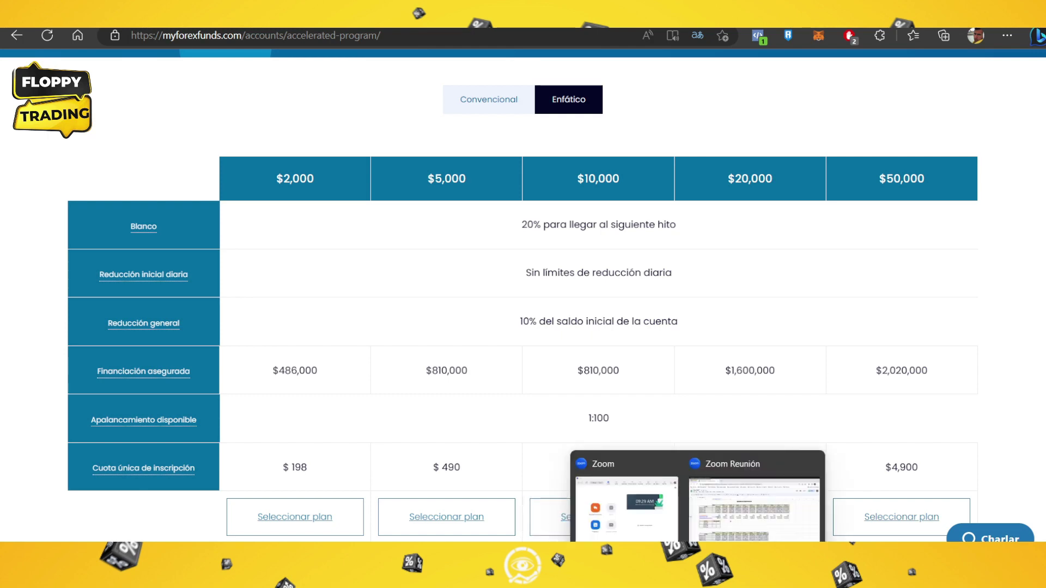
{"action": "left_click", "coordinate": [753, 498]}
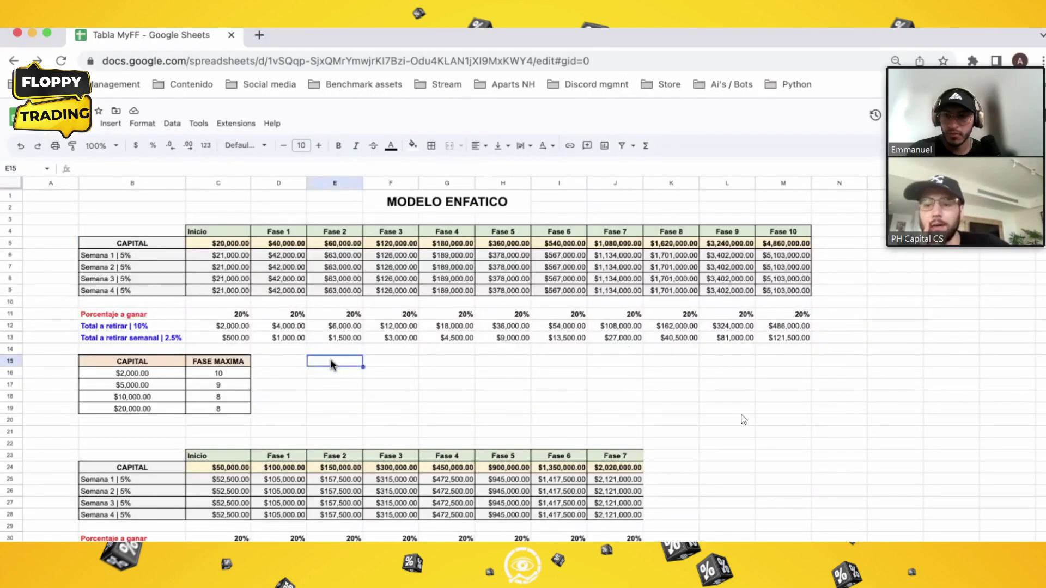
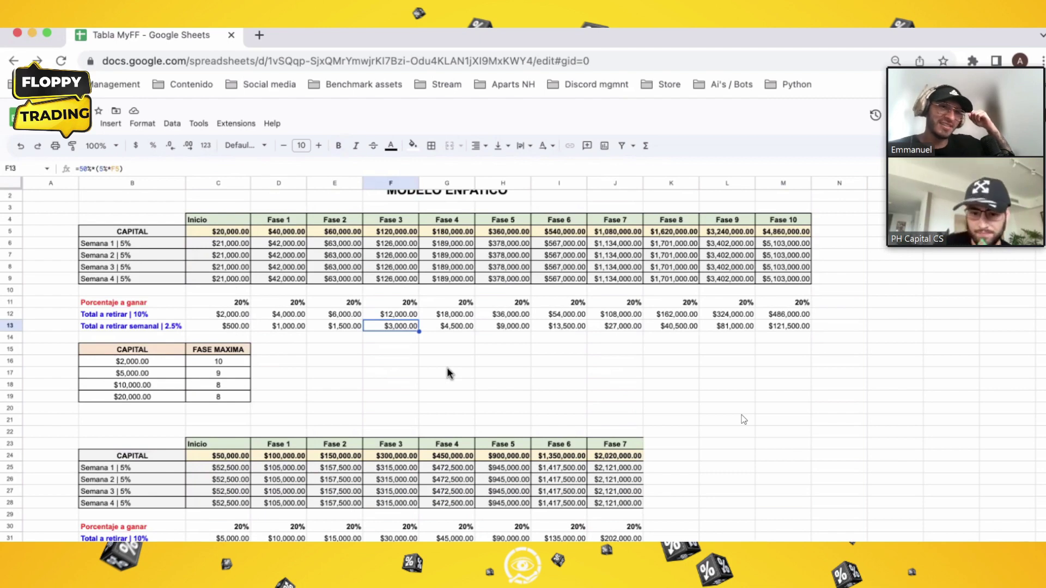
Add a right border to the Fase 7 column of the $50,000 table, cells J23:J28
{"action": "scroll", "coordinate": [567, 409], "scroll_direction": "down", "scroll_amount": 2}
{"action": "left_click_drag", "start_coordinate": [619, 384], "coordinate": [627, 442]}
{"action": "left_click", "coordinate": [431, 145]}
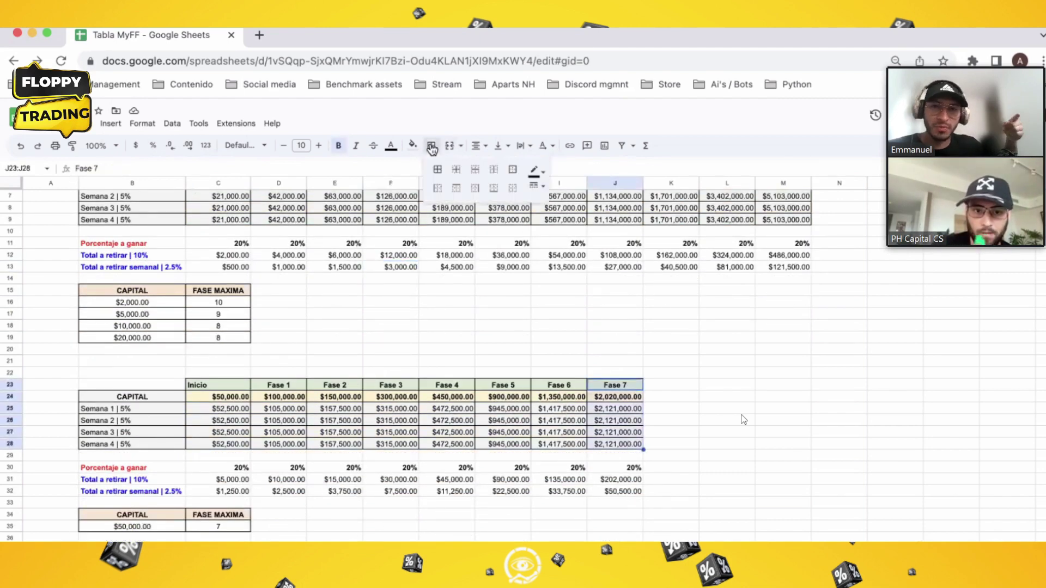
{"action": "left_click", "coordinate": [475, 188]}
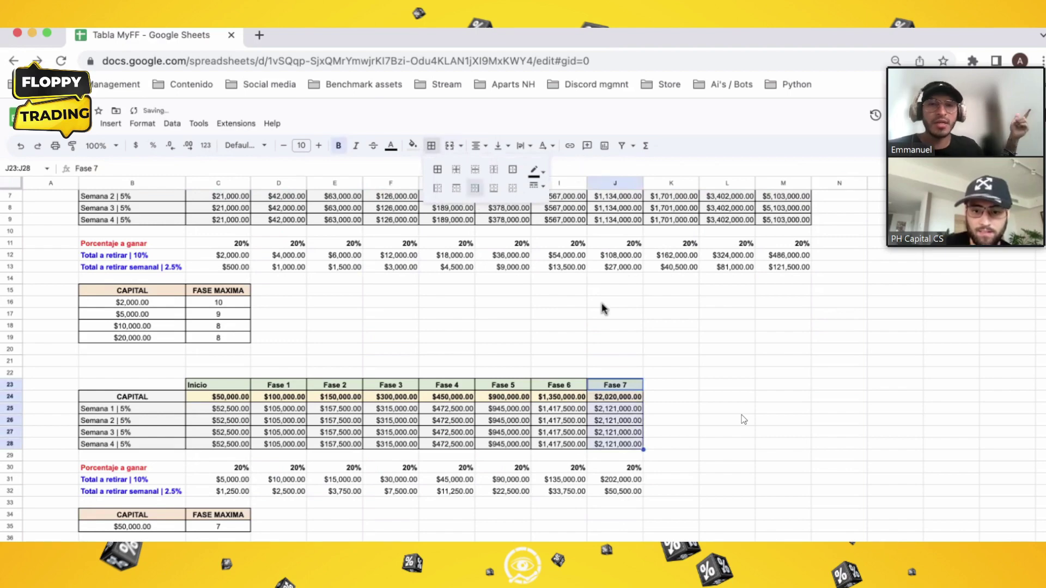
{"action": "left_click", "coordinate": [647, 337]}
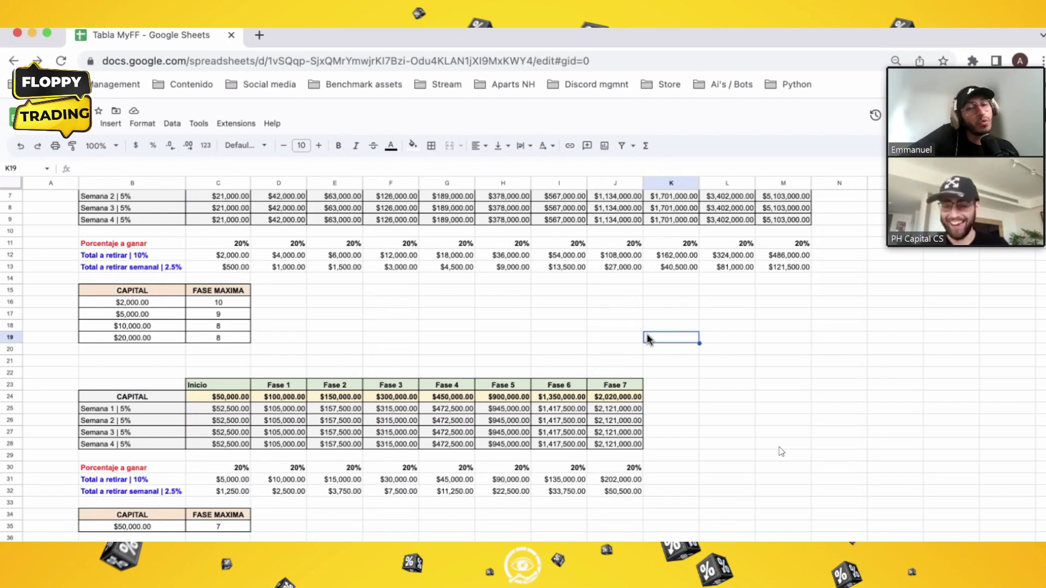
Review the weekly withdrawal formulas for Fase 7, Fase 1, Fase 2 and Fase 3 in the $20,000 table
{"action": "scroll", "coordinate": [648, 339], "scroll_direction": "up", "scroll_amount": 3}
{"action": "scroll", "coordinate": [648, 340], "scroll_direction": "down", "scroll_amount": 1}
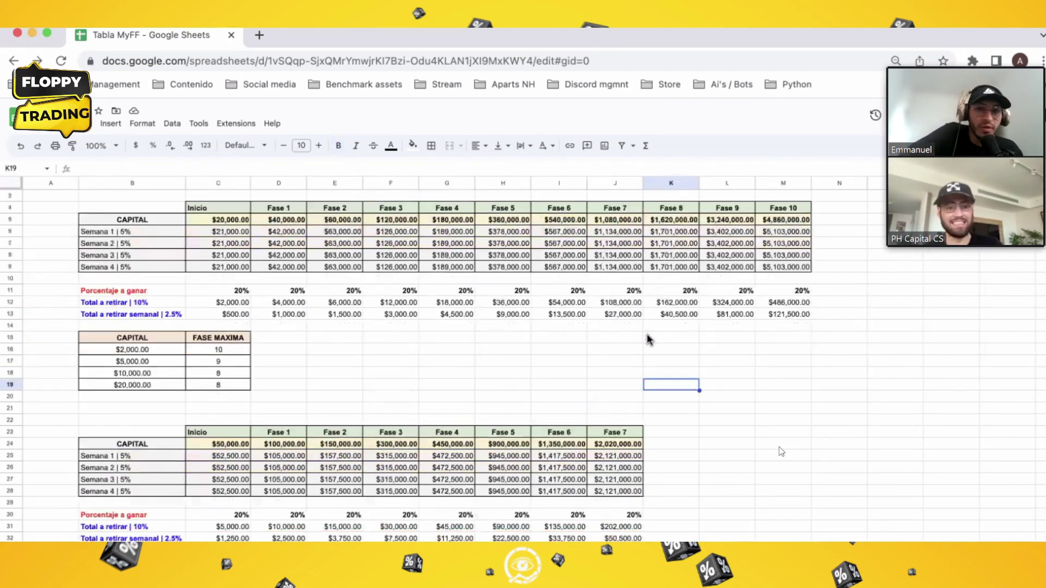
{"action": "scroll", "coordinate": [648, 340], "scroll_direction": "up", "scroll_amount": 1}
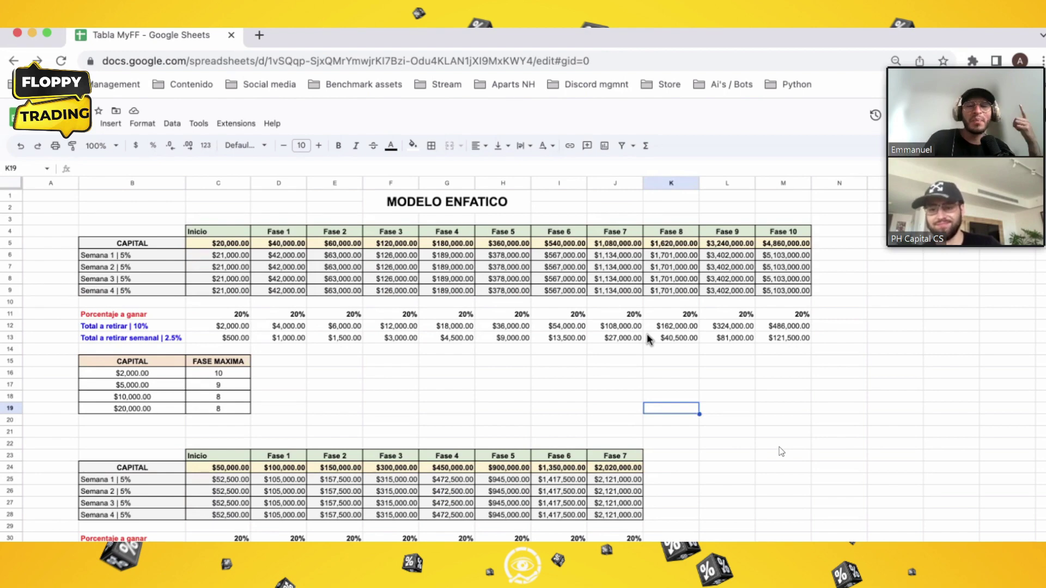
{"action": "scroll", "coordinate": [730, 428], "scroll_direction": "down", "scroll_amount": 1}
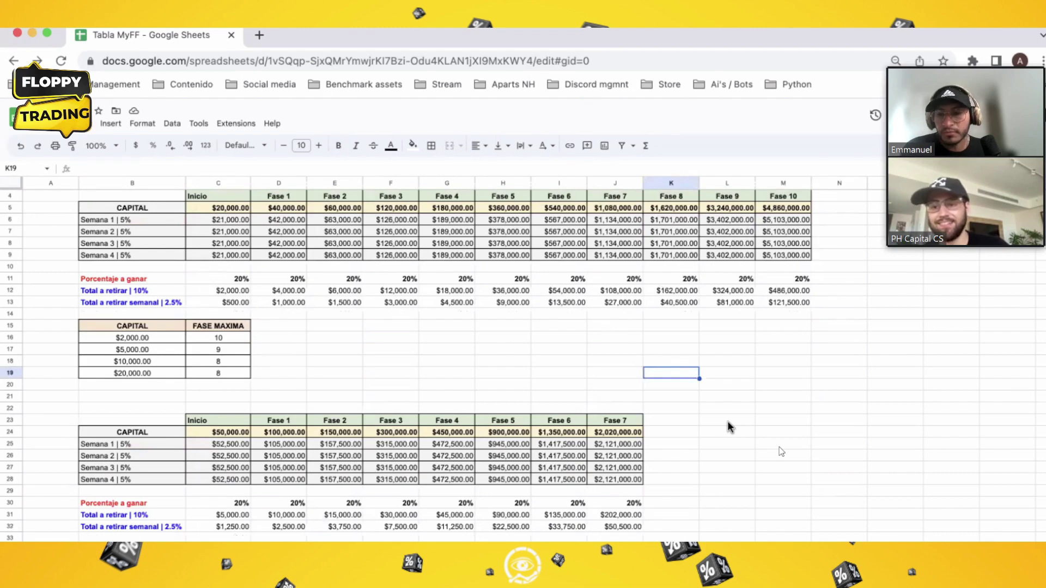
{"action": "scroll", "coordinate": [729, 427], "scroll_direction": "up", "scroll_amount": 1}
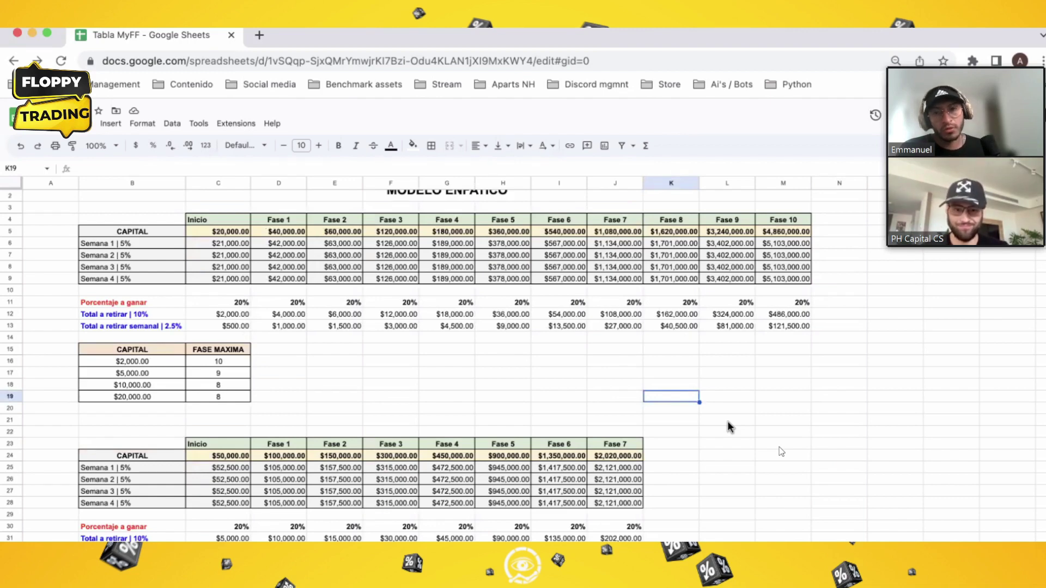
{"action": "left_click", "coordinate": [625, 329]}
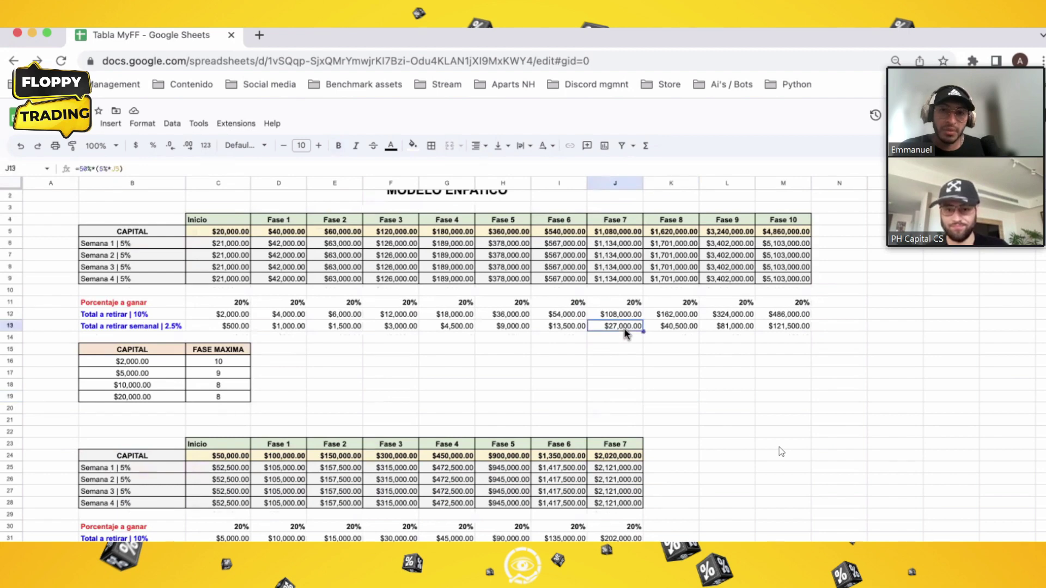
{"action": "left_click", "coordinate": [295, 325]}
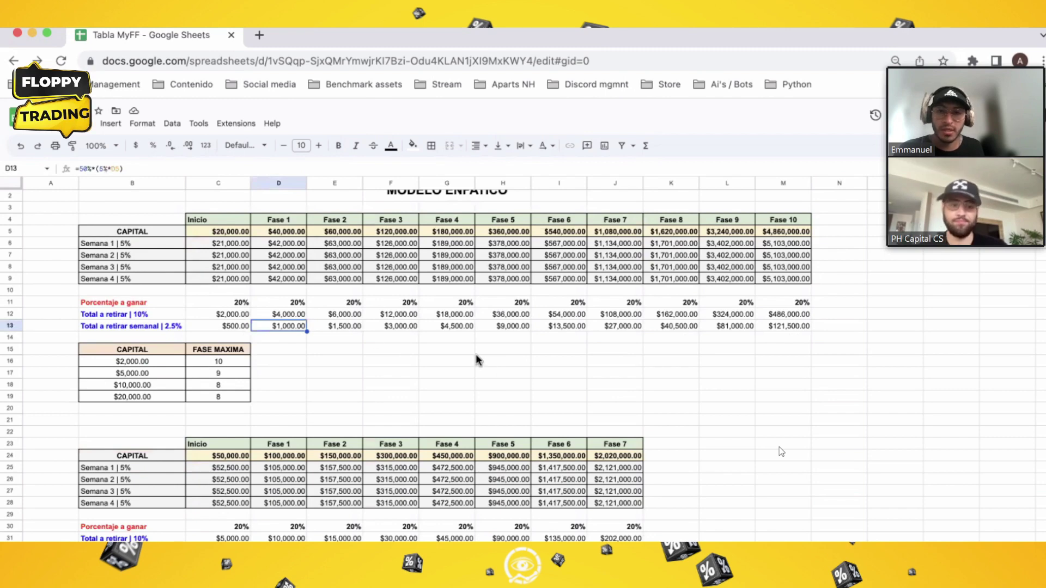
{"action": "left_click", "coordinate": [335, 325]}
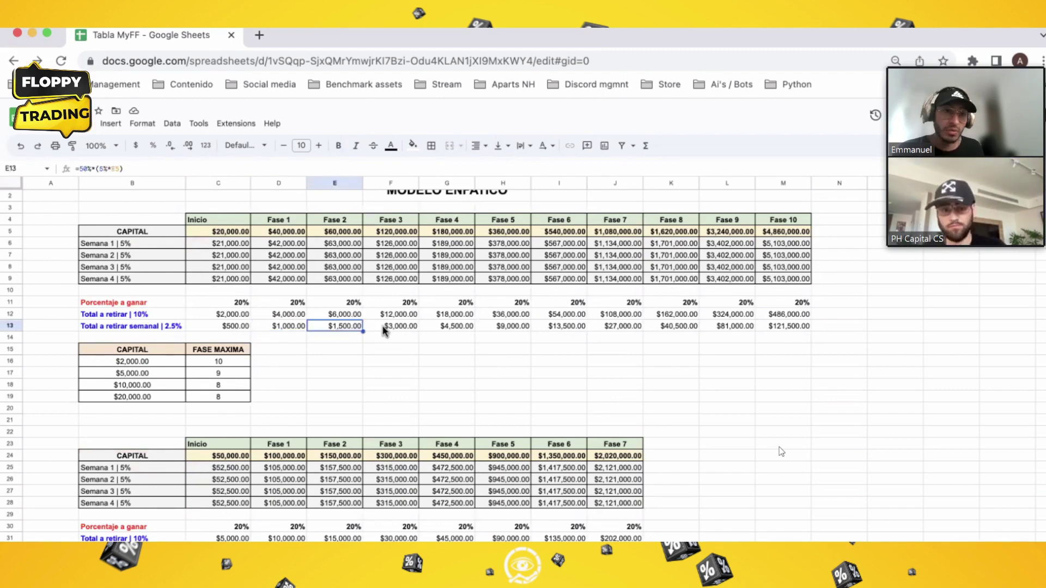
{"action": "left_click", "coordinate": [385, 329]}
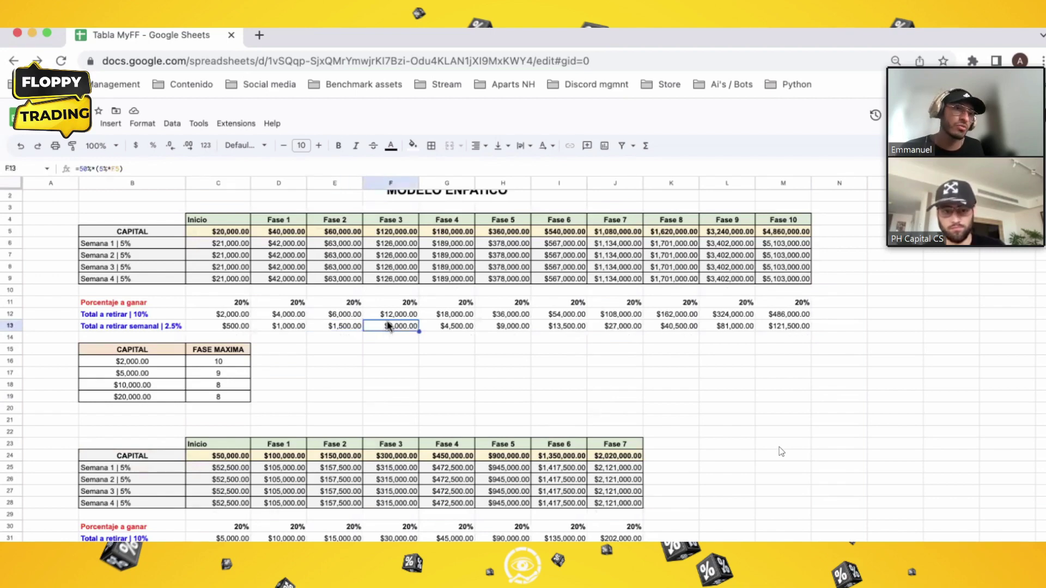
{"action": "left_click", "coordinate": [349, 328]}
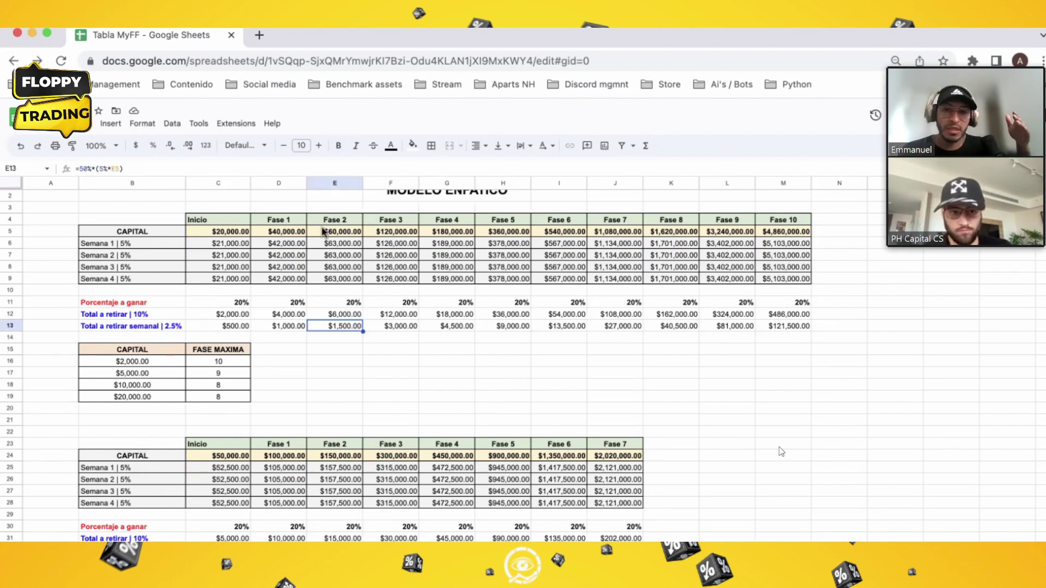
{"action": "left_click", "coordinate": [399, 353]}
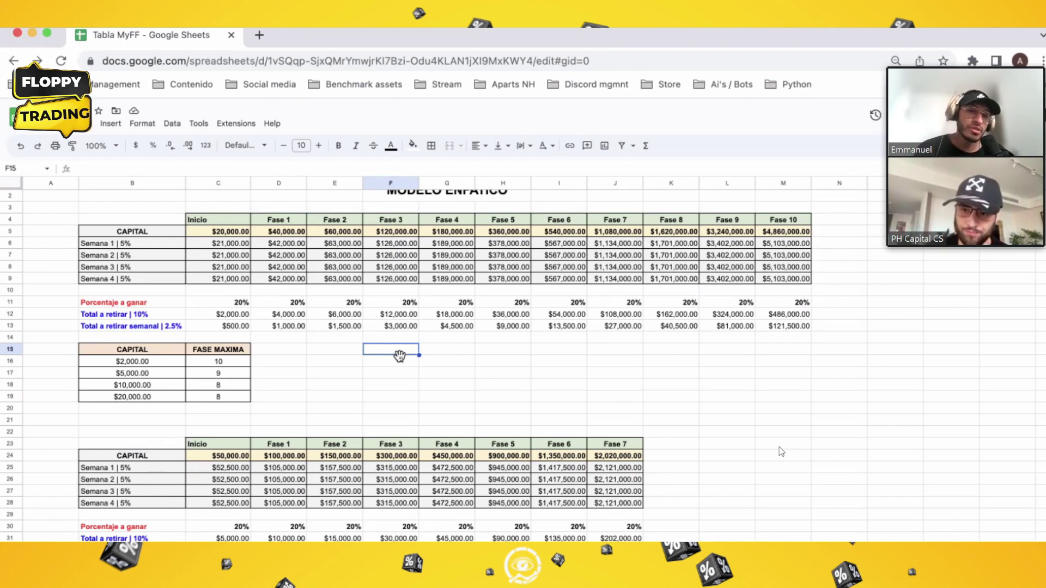
{"action": "scroll", "coordinate": [690, 461], "scroll_direction": "down", "scroll_amount": 4}
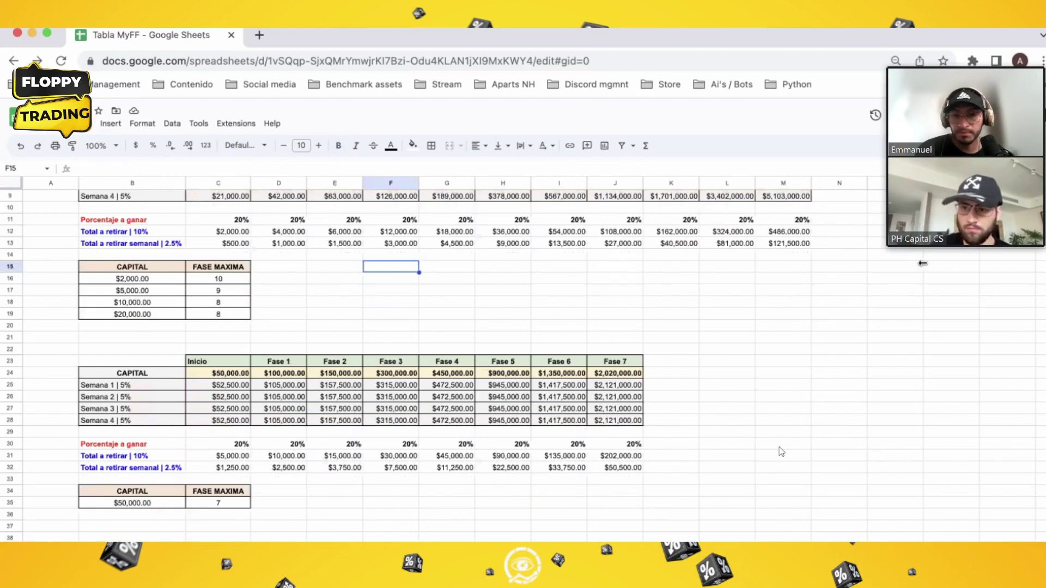
{"action": "left_click", "coordinate": [1042, 61]}
{"action": "mouse_move", "coordinate": [844, 199]}
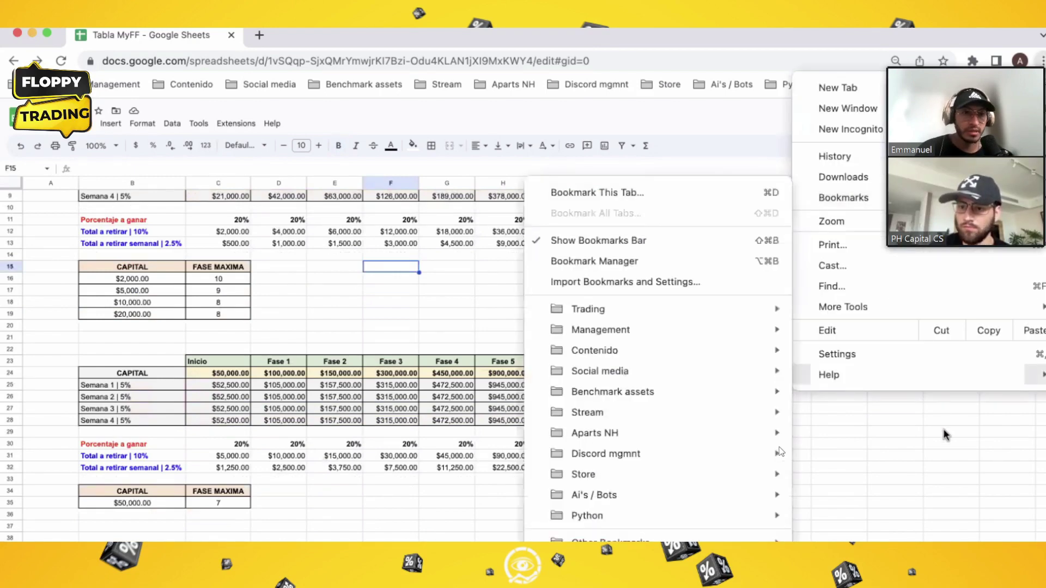
{"action": "key", "text": "Escape"}
{"action": "key", "text": "Escape"}
Adjust the browser zoom to slightly below its starting level so that both phase tables fit on the page
{"action": "left_click", "coordinate": [1042, 61]}
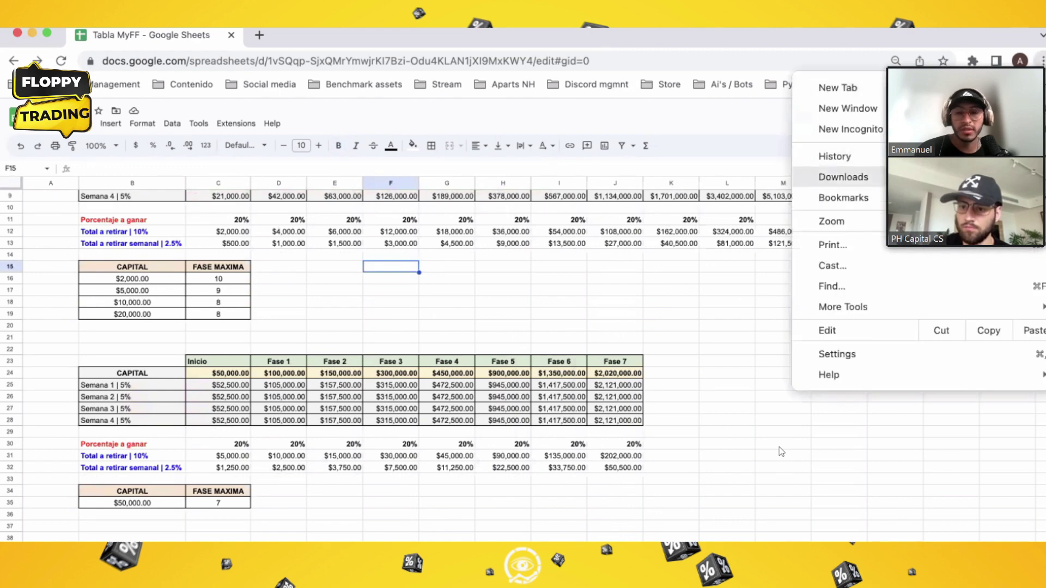
{"action": "left_click", "coordinate": [942, 222]}
{"action": "left_click", "coordinate": [941, 222]}
{"action": "left_click", "coordinate": [1043, 61]}
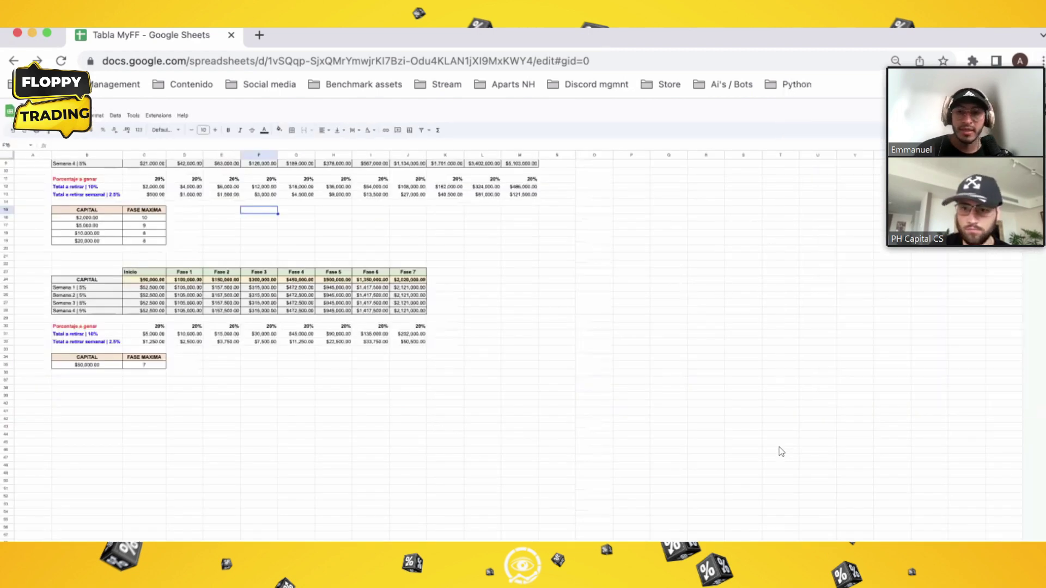
{"action": "left_click", "coordinate": [1042, 61]}
{"action": "left_click", "coordinate": [1002, 222]}
{"action": "left_click", "coordinate": [1001, 221]}
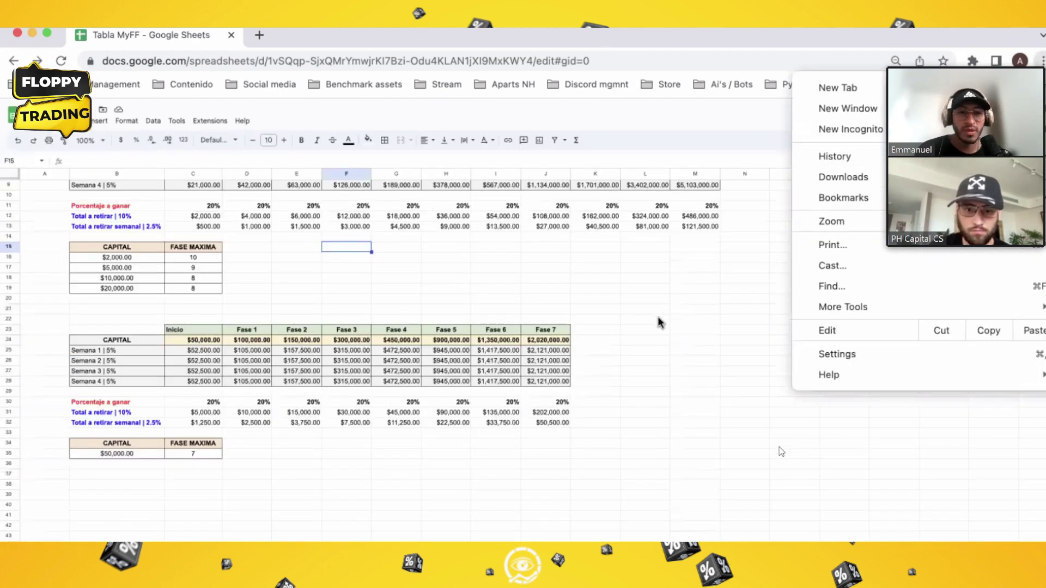
{"action": "key", "text": "Escape"}
Set the Inicio capital of the upper MODELO ENFATICO table to $2,000
{"action": "scroll", "coordinate": [660, 323], "scroll_direction": "up", "scroll_amount": 2}
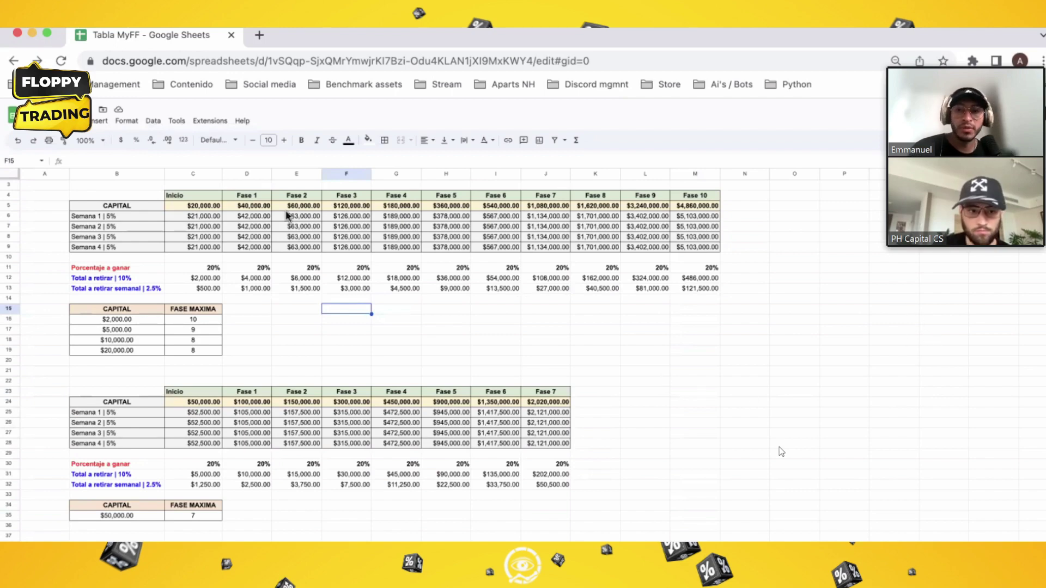
{"action": "double_click", "coordinate": [196, 206]}
{"action": "key", "text": "BackSpace"}
{"action": "key", "text": "BackSpace"}
{"action": "type", "text": "0"}
{"action": "key", "text": "Return"}
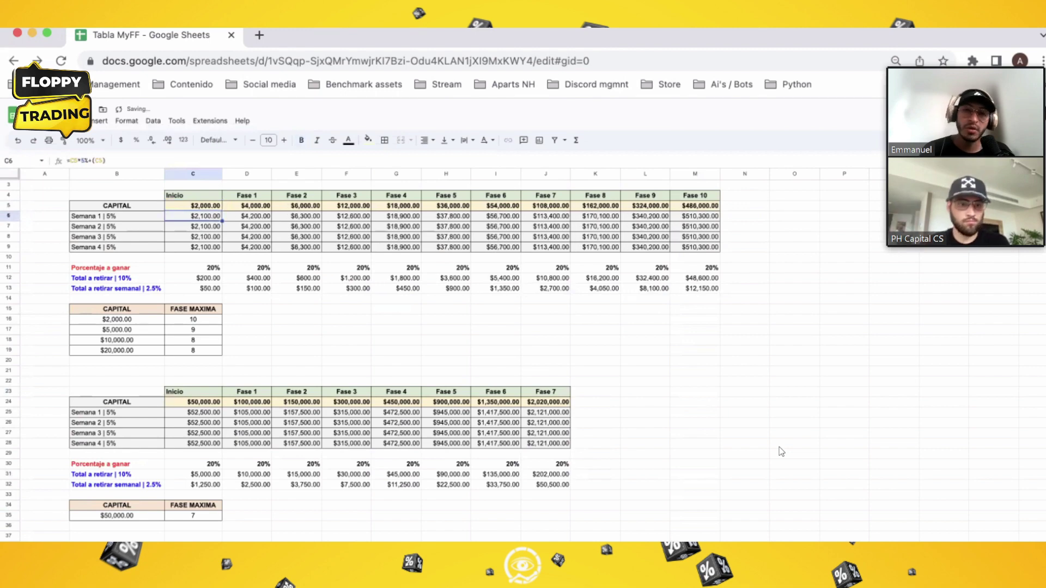
{"action": "left_click", "coordinate": [595, 344]}
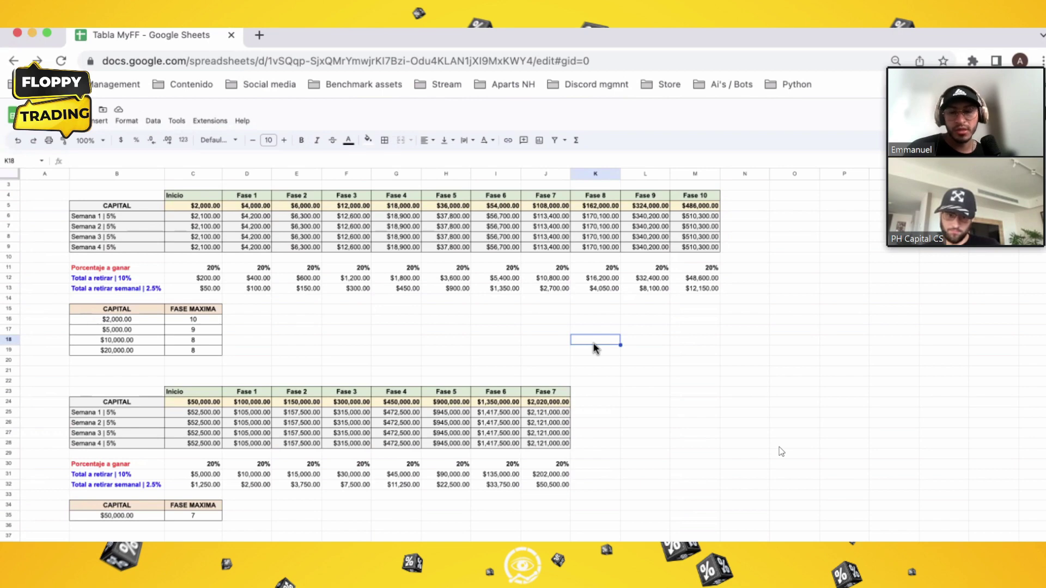
Check the Fase 7 capital formula in the $50,000 table, then deselect it by moving to an empty cell
{"action": "left_click", "coordinate": [551, 401]}
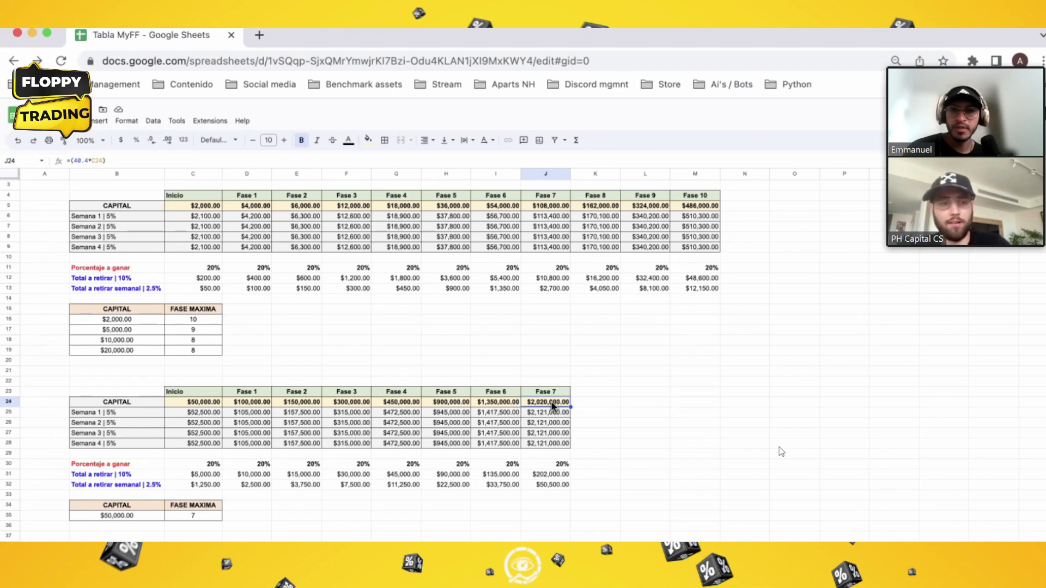
{"action": "left_click", "coordinate": [342, 350]}
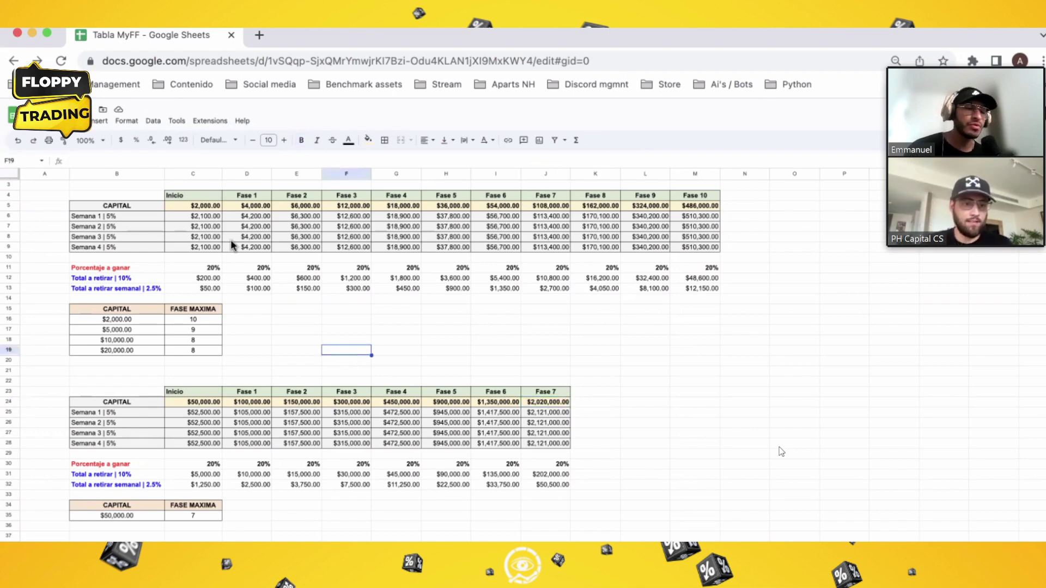
{"action": "left_click", "coordinate": [641, 349]}
{"action": "left_click", "coordinate": [730, 392]}
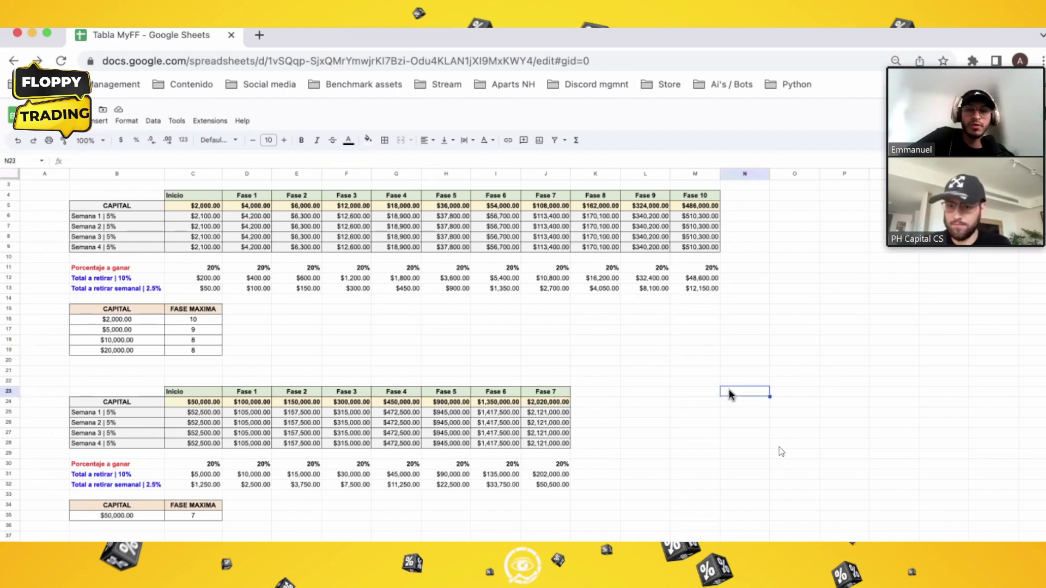